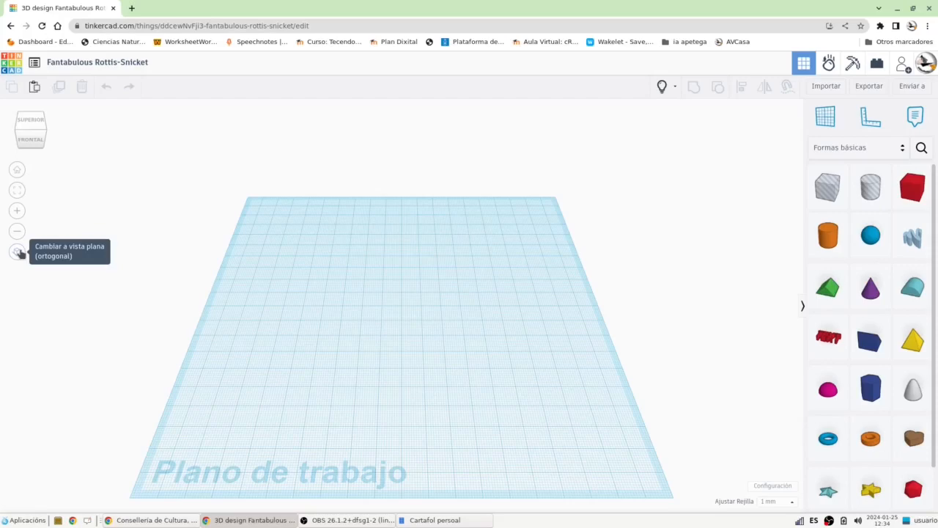
Place a box on the left-centre of the workplane in orthographic view and colour it blue.
click(17, 252)
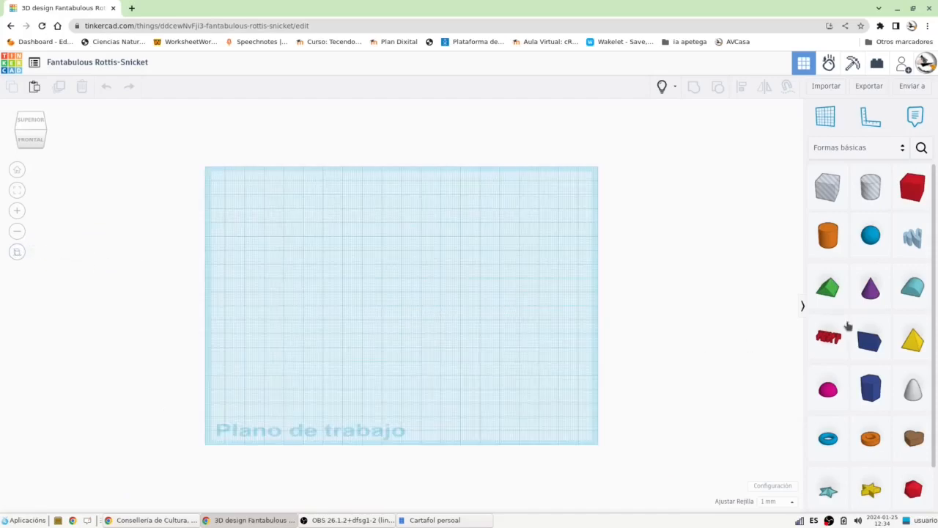
drag(914, 195, 382, 296)
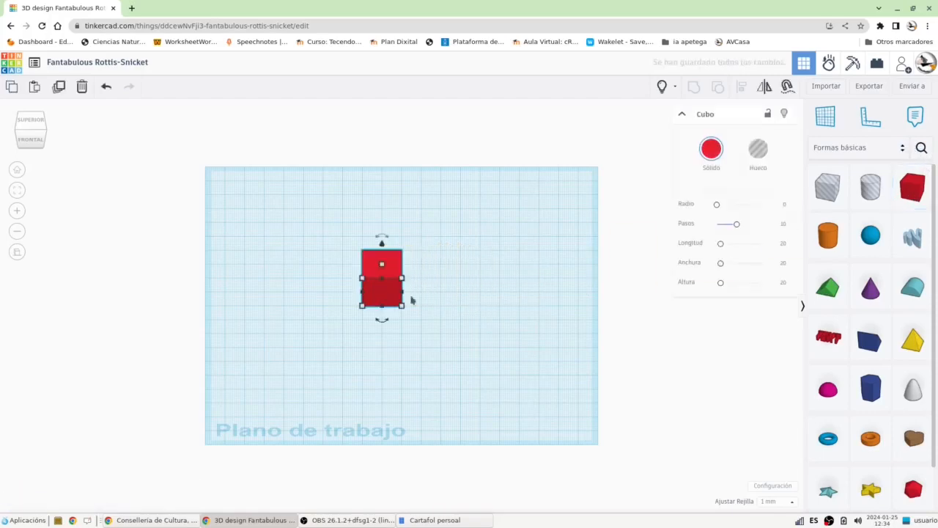
click(711, 149)
click(701, 252)
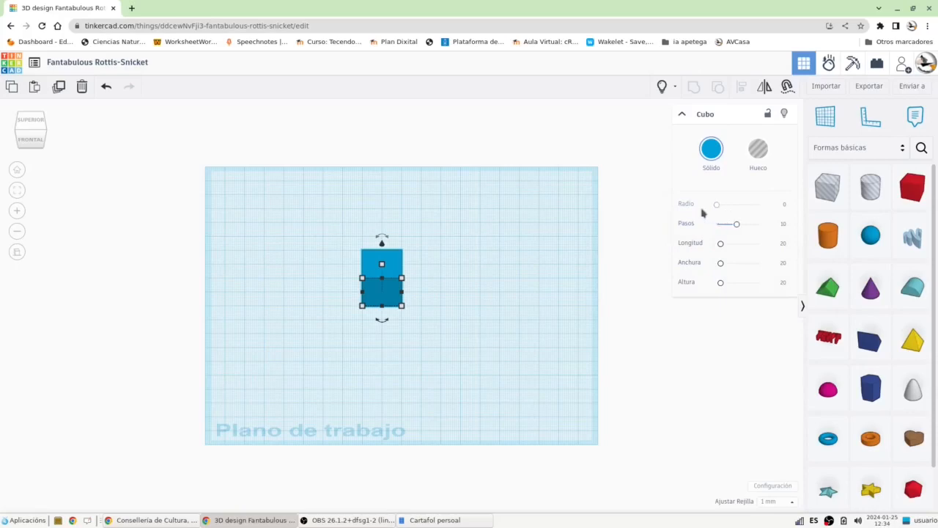
Round the blue cube's edges with a radius of 2.
drag(715, 206, 716, 206)
drag(717, 207, 725, 206)
click(774, 206)
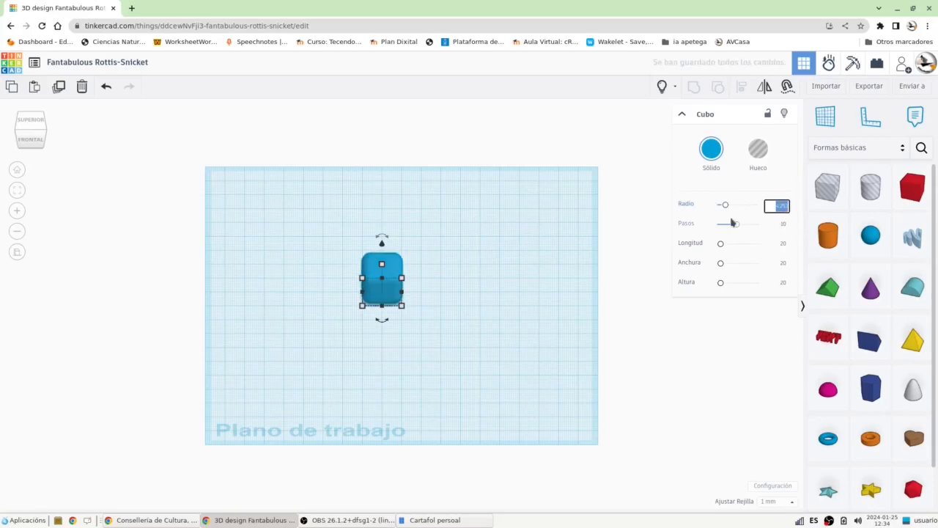
text(8)
key(Return)
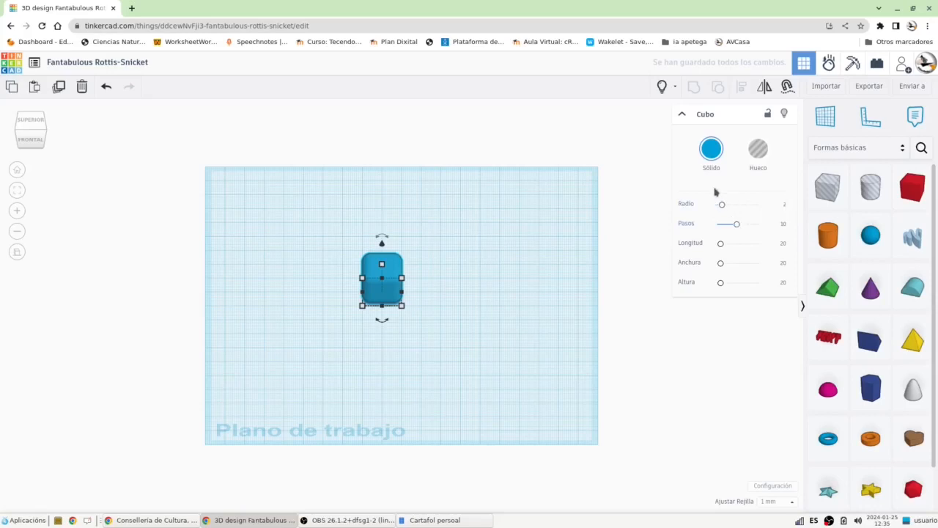
Set the cube's length, width and height to 26 mm each.
click(783, 246)
text(28)
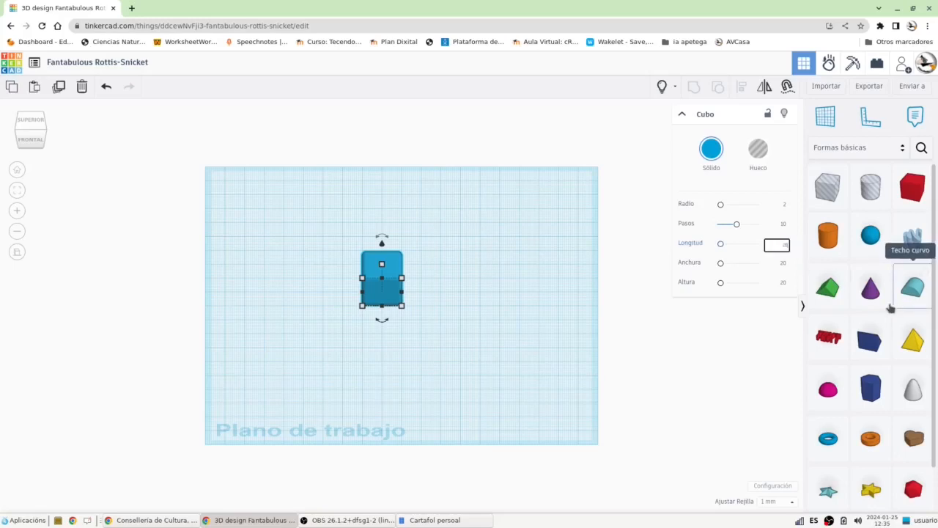
click(783, 265)
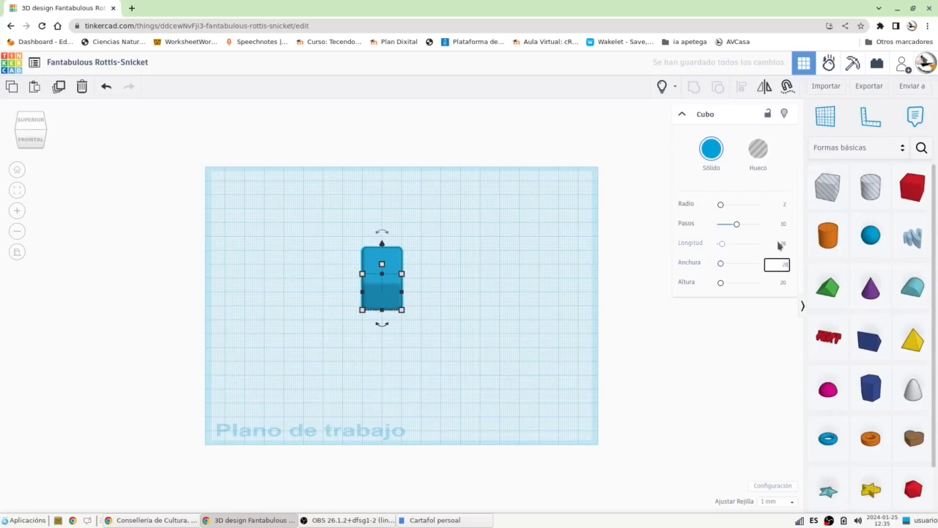
click(784, 282)
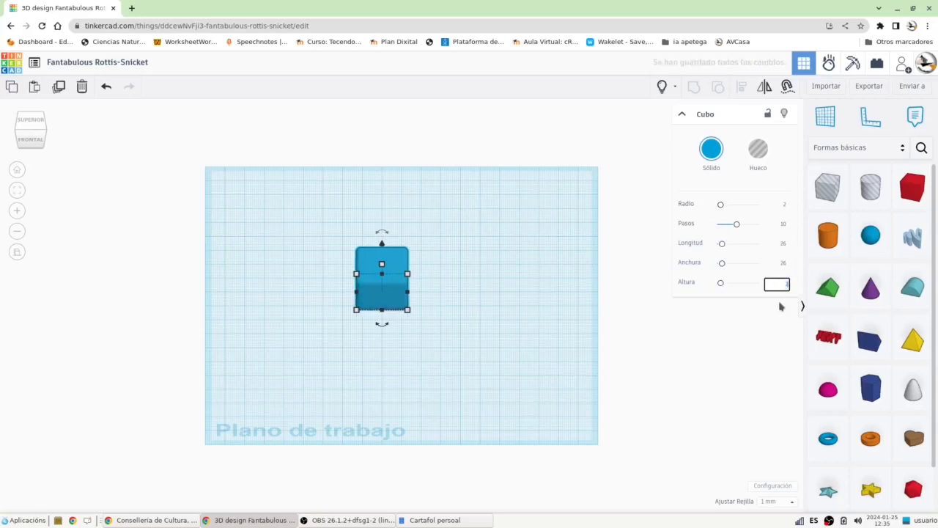
click(676, 255)
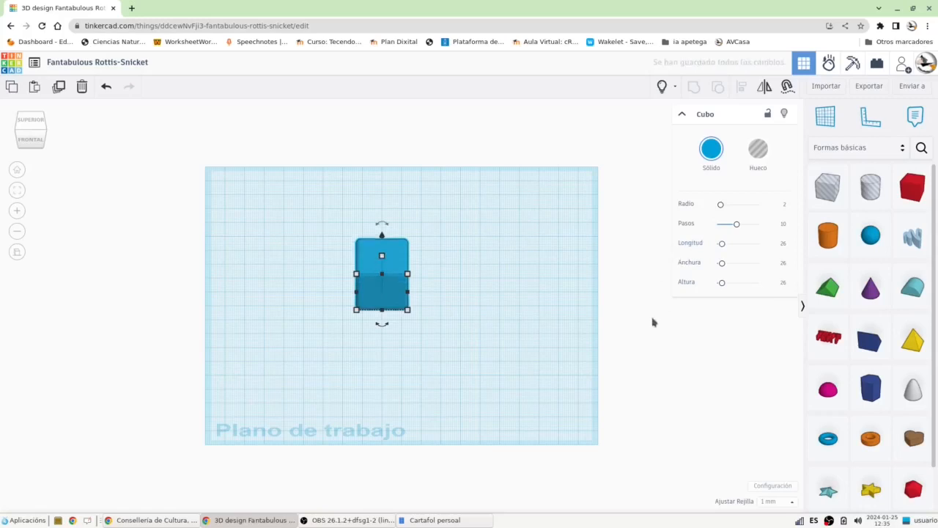
click(653, 321)
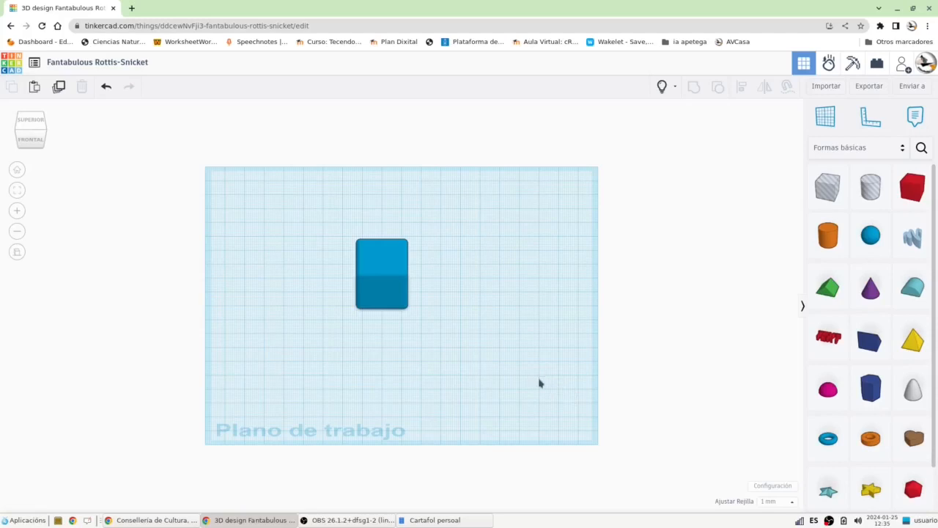
Place a text shape in front of the cube and change its wording to SALTAR.
click(821, 341)
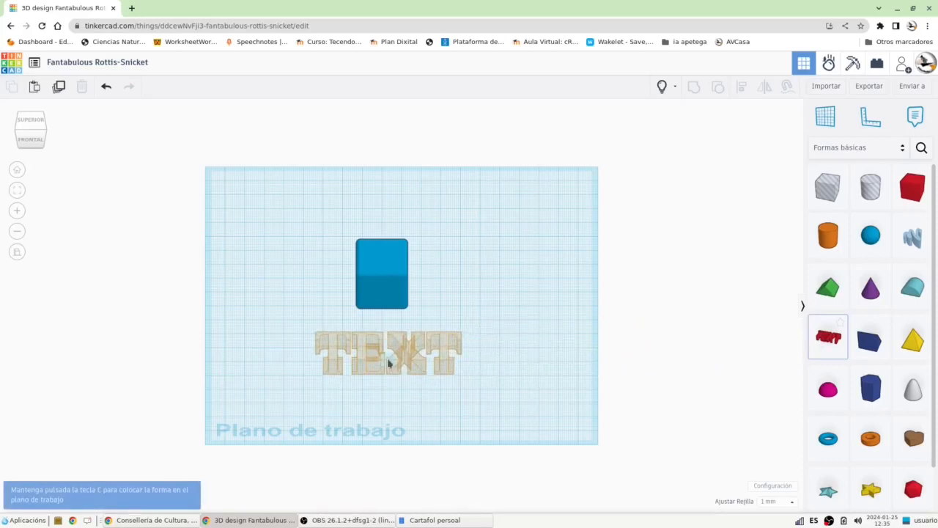
click(389, 362)
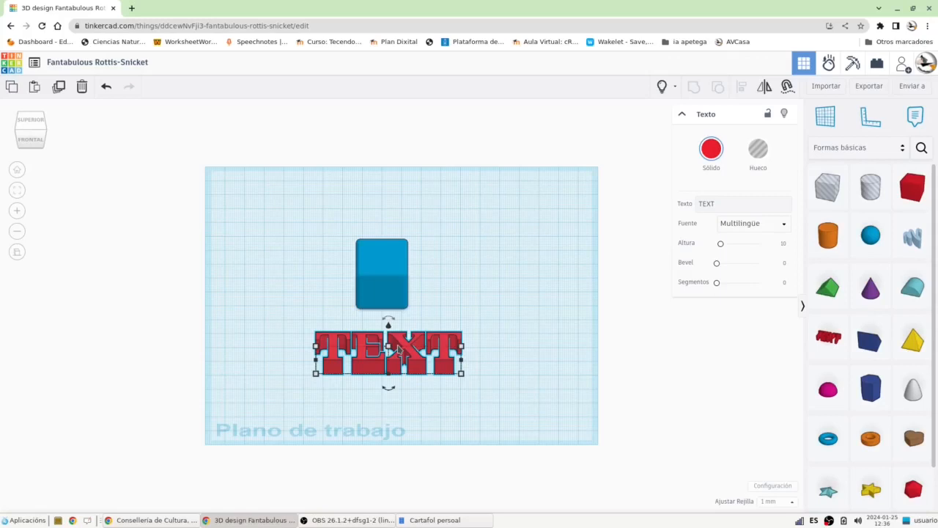
click(728, 205)
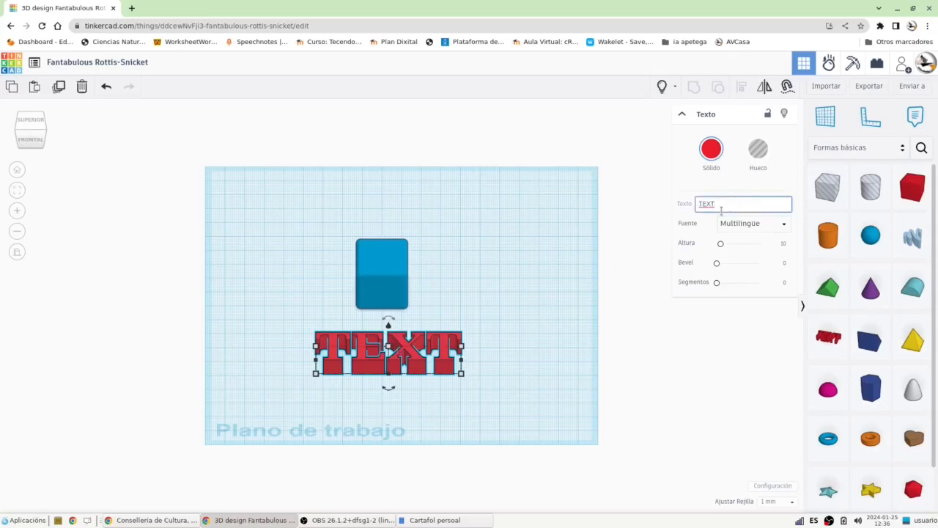
key(BackSpace)
key(BackSpace)
key(BackSpace)
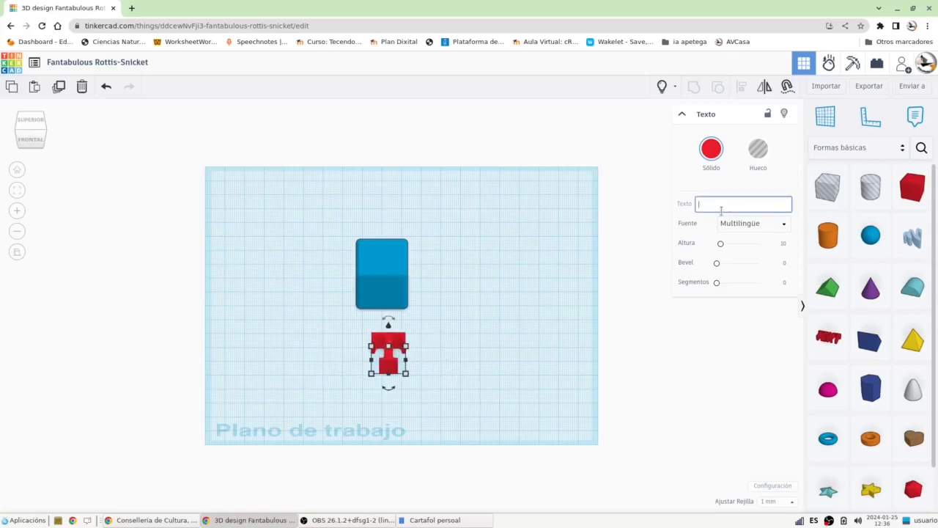
text(SALTAR)
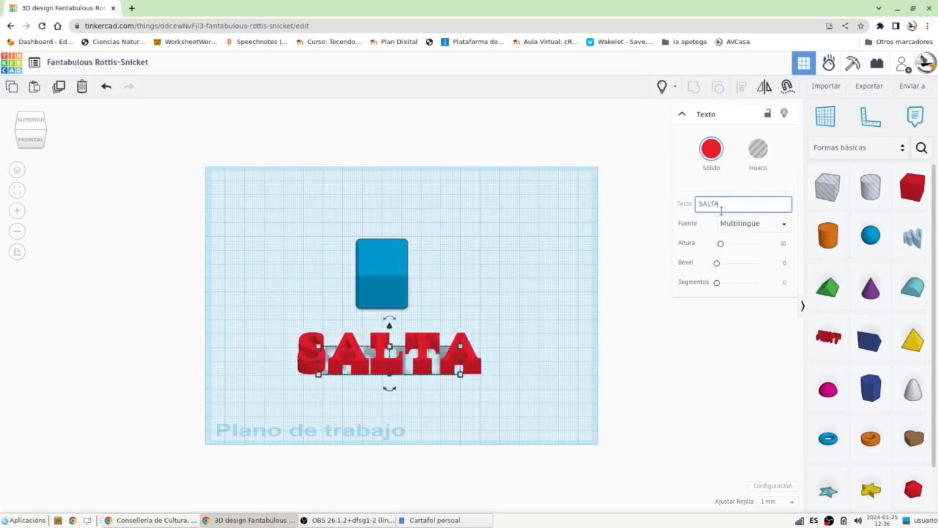
Give the SALTAR text the Sans font and a height of 2, and shrink it to slightly narrower than the cube.
click(729, 224)
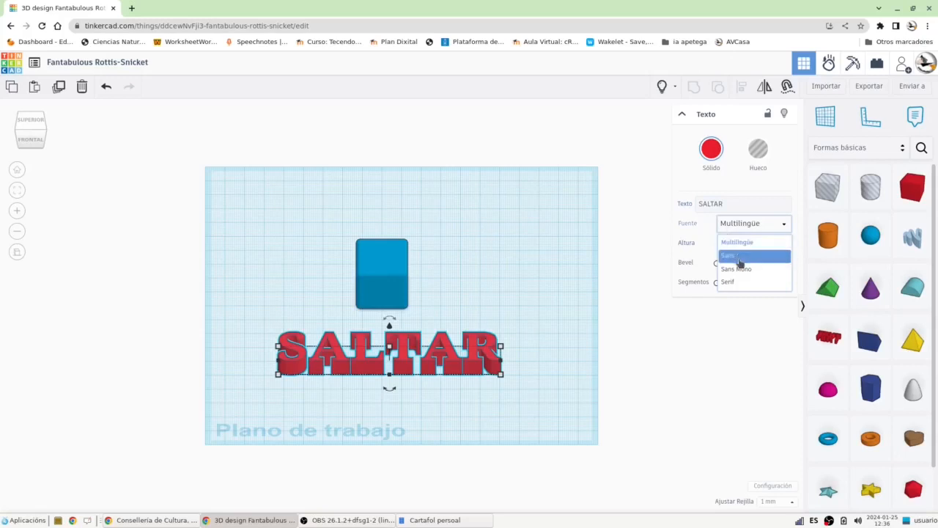
click(742, 256)
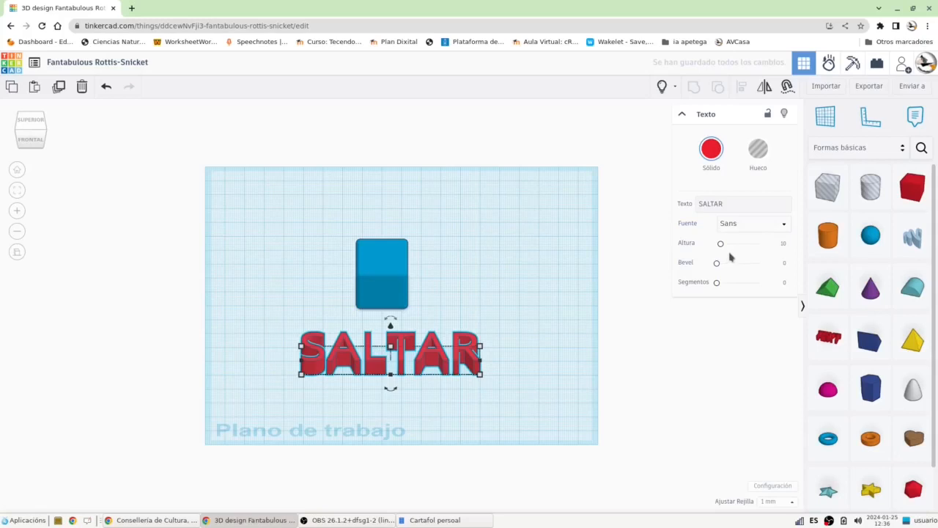
click(782, 244)
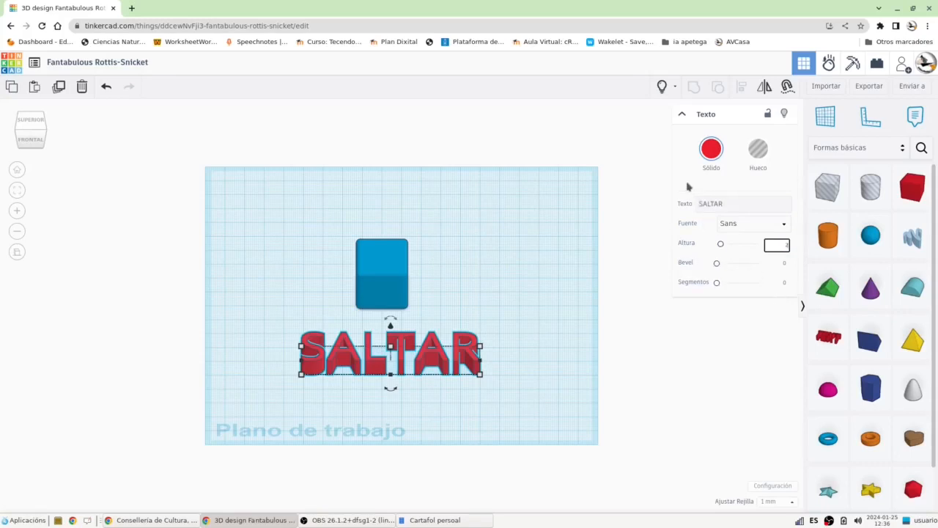
key(Return)
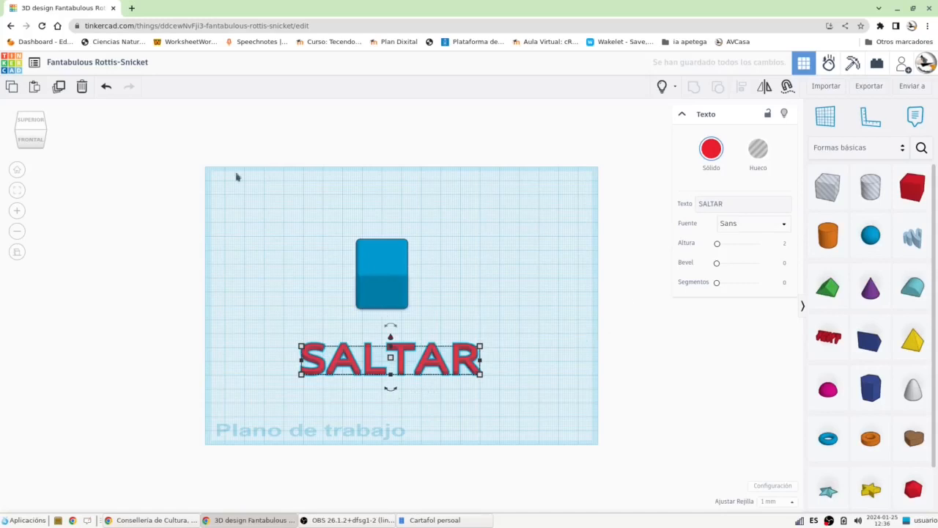
click(31, 122)
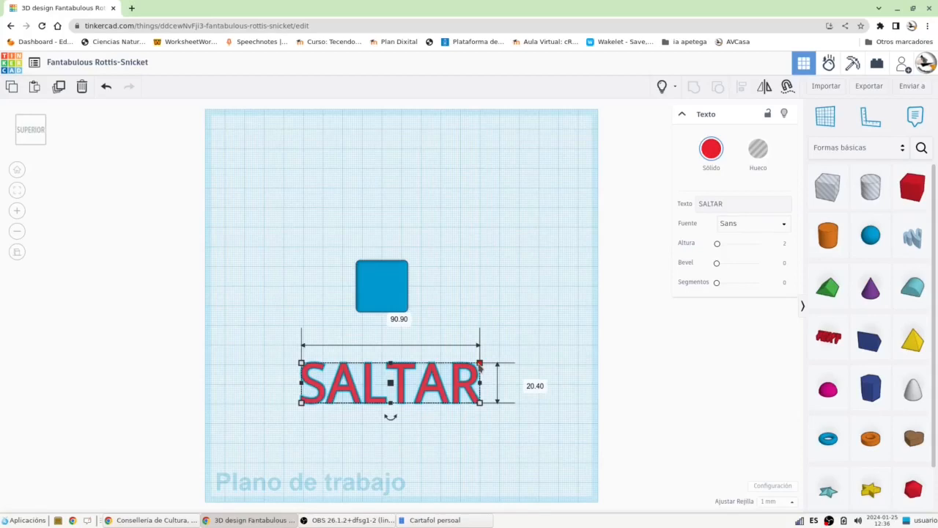
drag(480, 365, 348, 389)
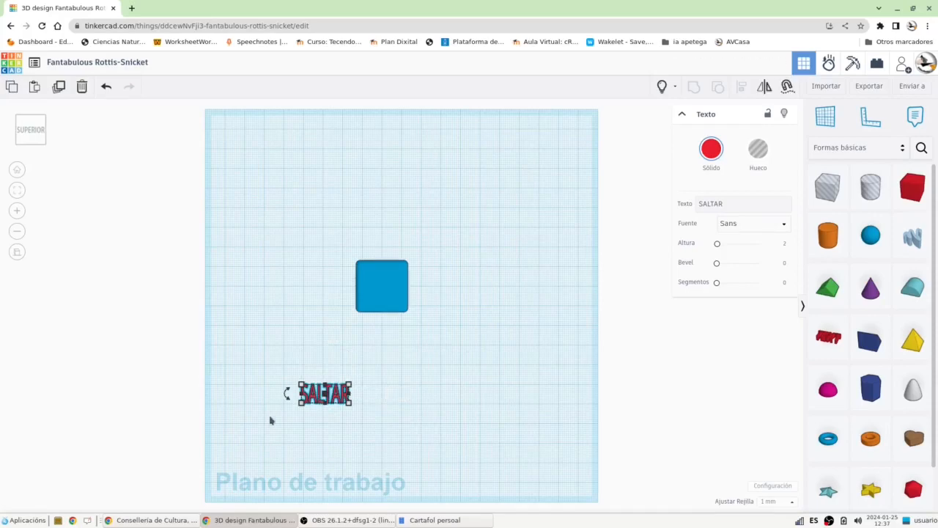
Duplicate the SALTAR text, place the copy beside it to the right, and change its wording to CORRER.
click(12, 86)
click(35, 87)
drag(358, 396, 395, 396)
click(706, 205)
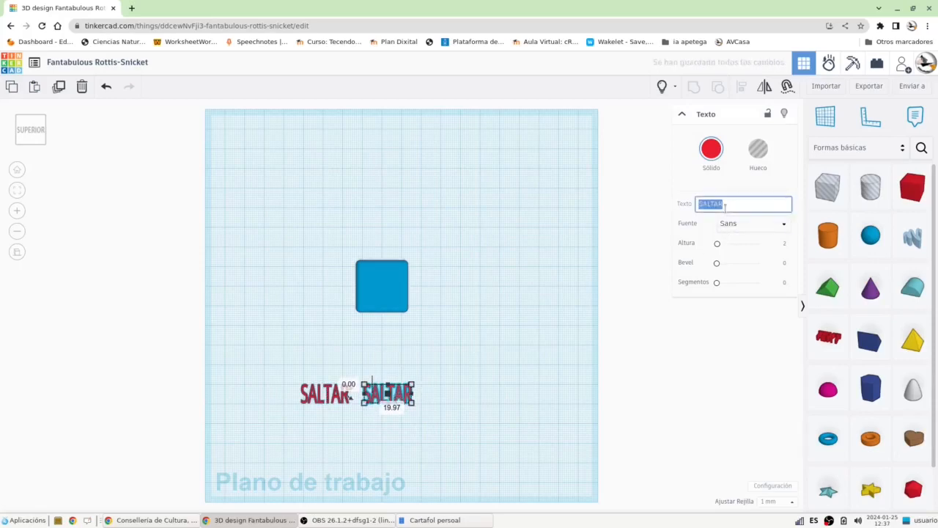
key(BackSpace)
text(CORRER)
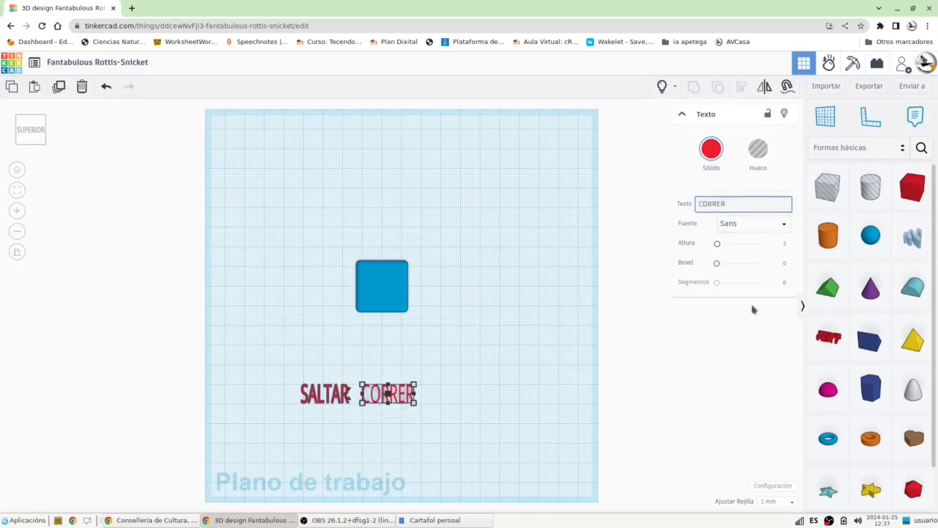
click(647, 396)
Paste another copy of the text to the right of CORRER and change its wording to REIR.
click(383, 400)
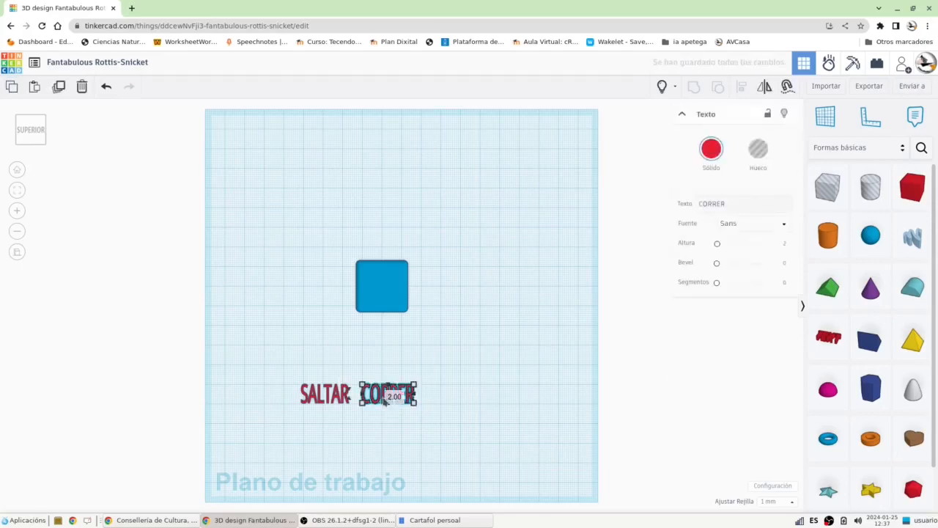
click(31, 87)
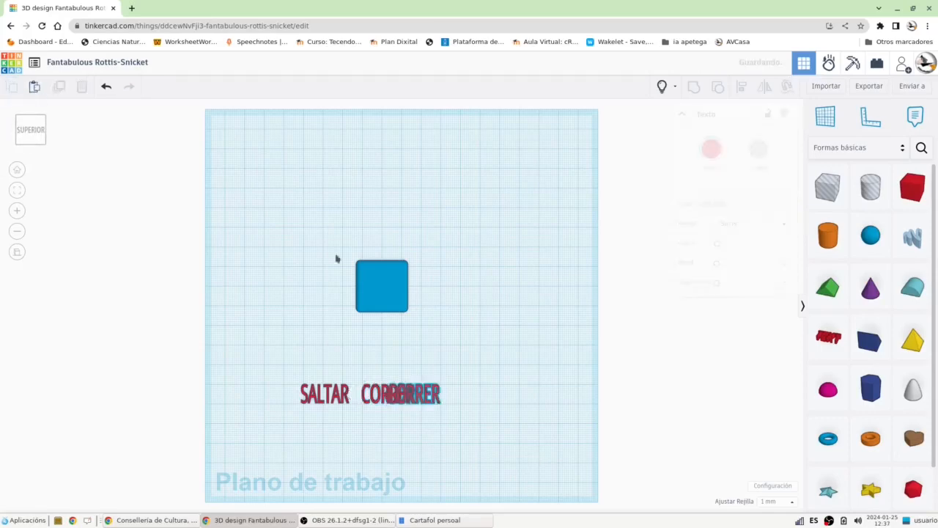
drag(413, 393, 463, 399)
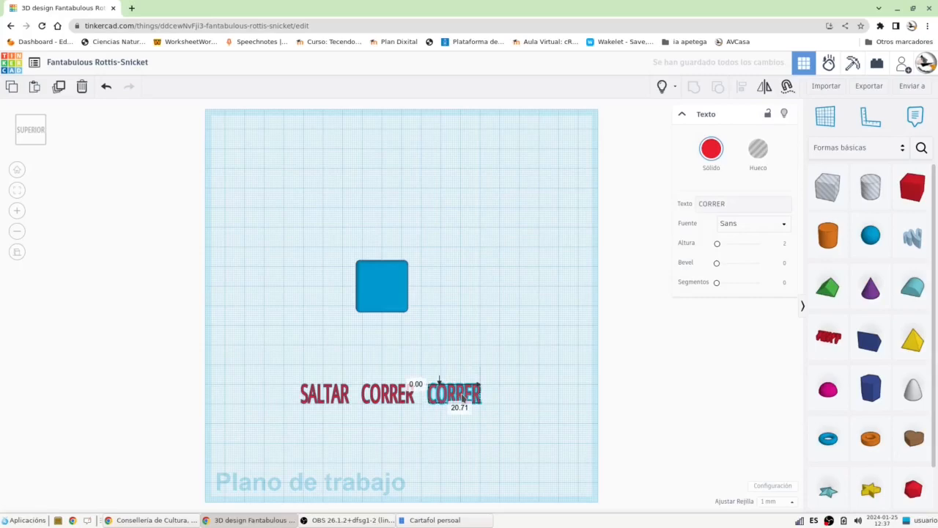
click(744, 203)
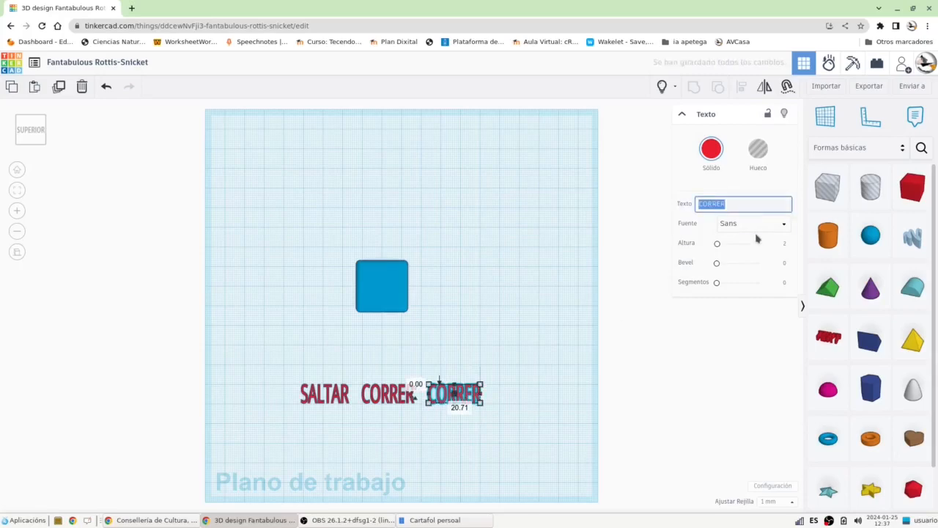
text(REIR)
key(Return)
click(588, 412)
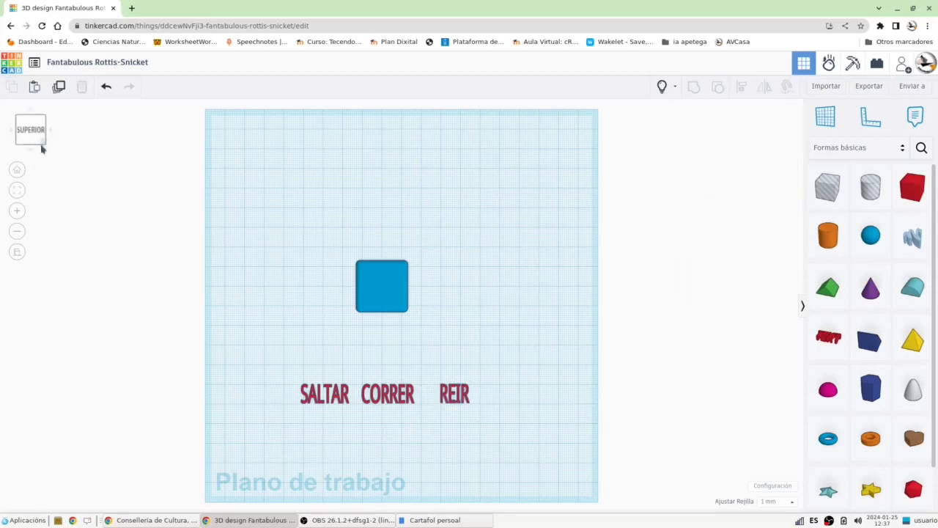
Raise the CORRER text 26 mm above the workplane, level with the cube's top face.
click(46, 147)
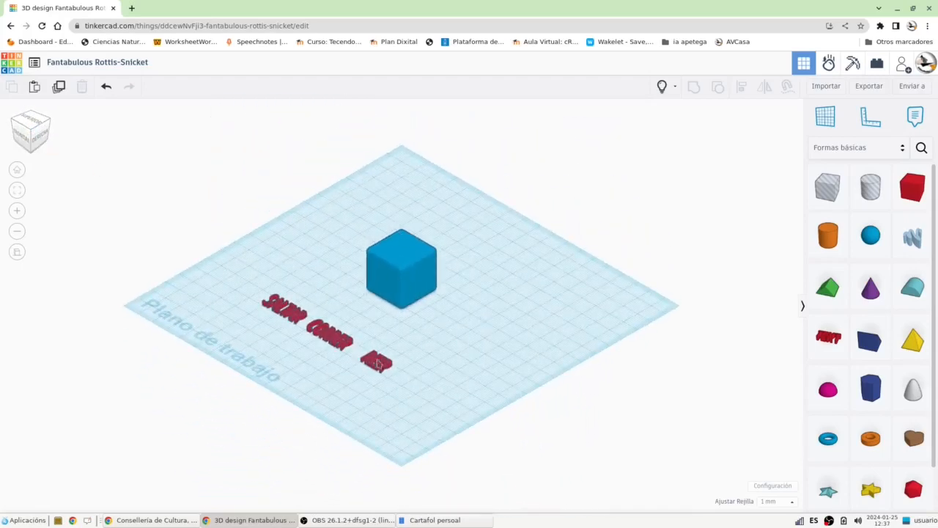
click(339, 343)
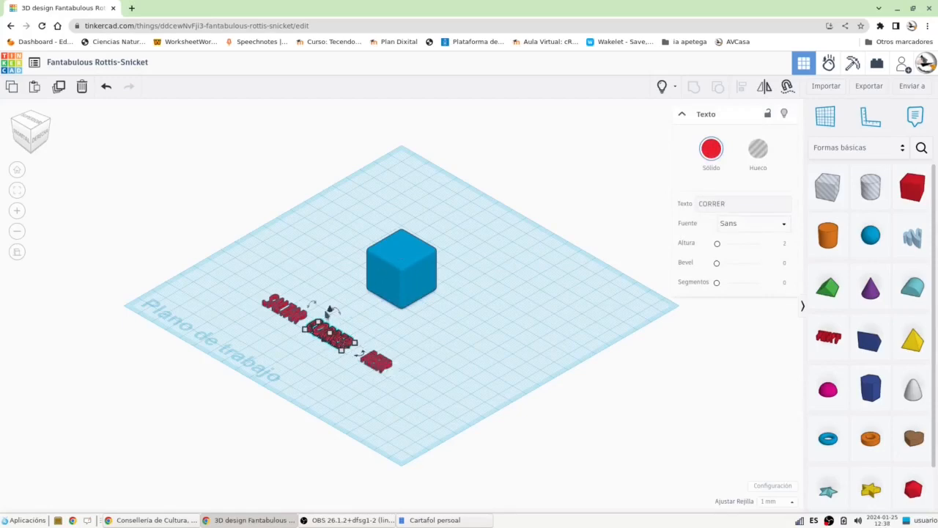
drag(330, 313, 329, 269)
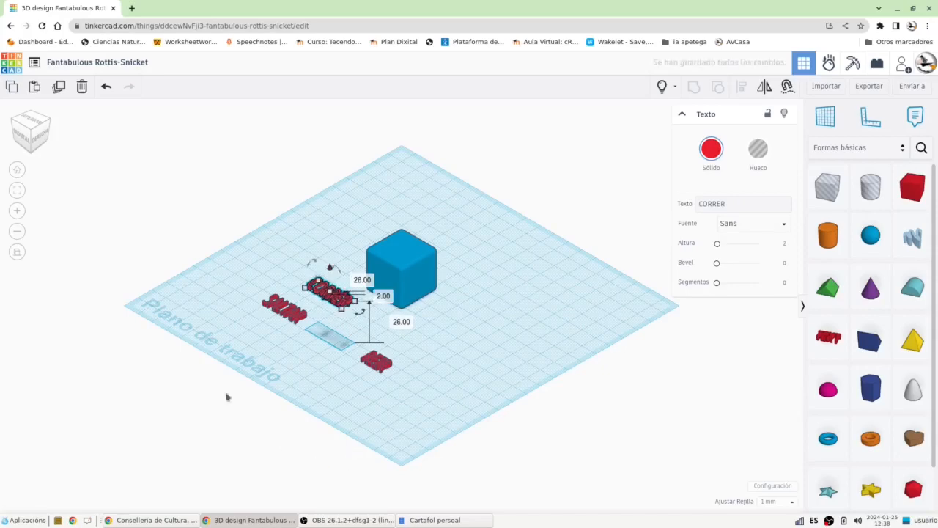
Centre the raised CORRER text over the cube's top face, moving it about 3 mm left and 55.5 mm back.
click(30, 121)
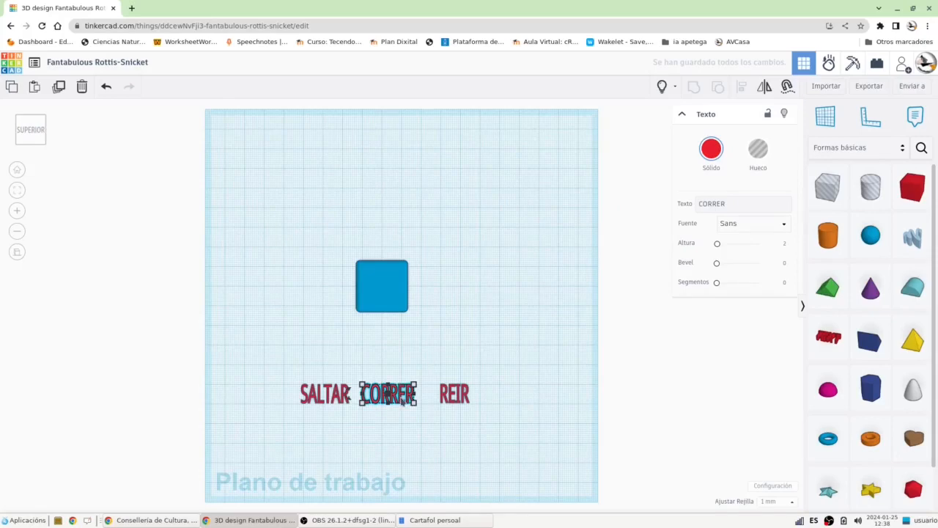
drag(389, 394, 373, 288)
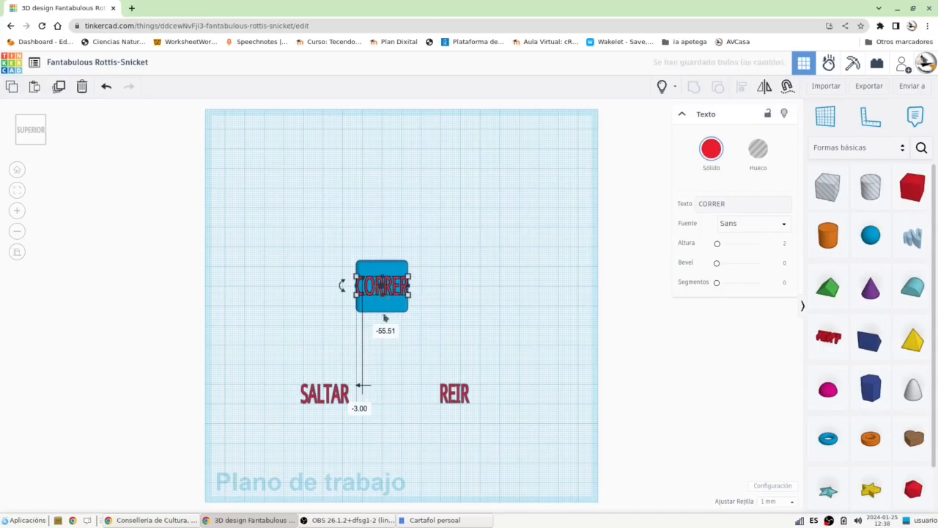
click(337, 306)
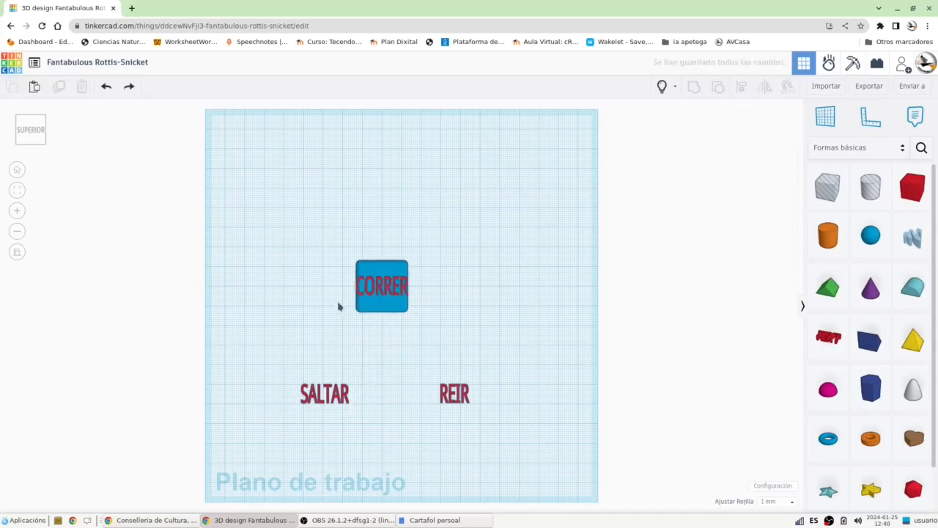
Rotate the CORRER text on the cube's top face 30° so it reads diagonally.
click(380, 291)
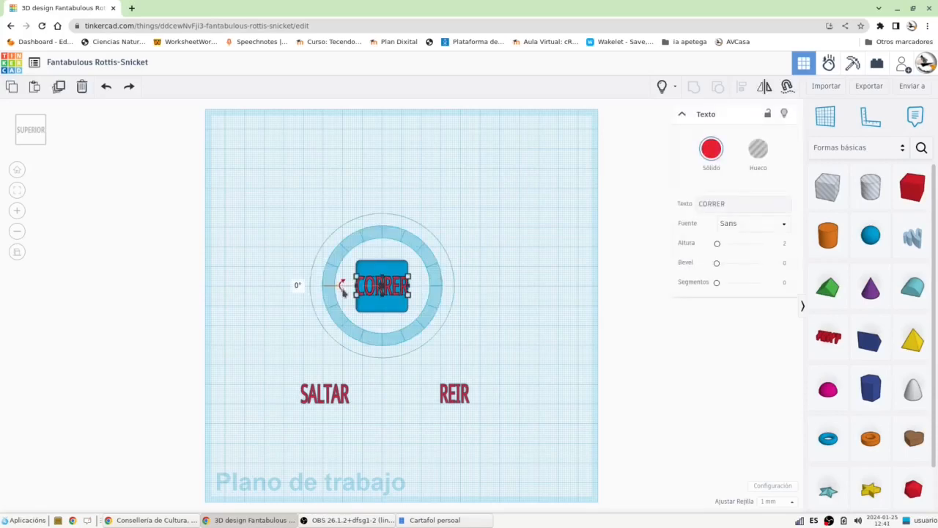
drag(343, 289, 342, 290)
drag(343, 288, 342, 294)
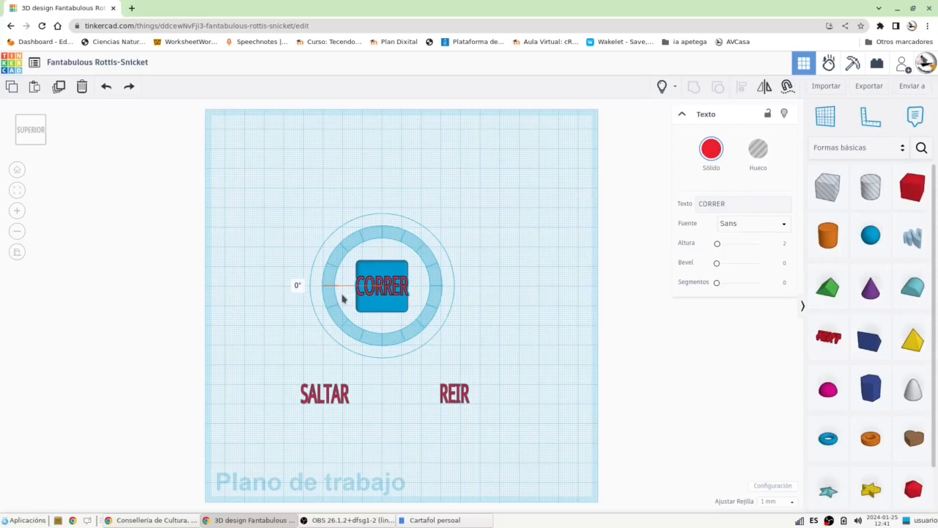
drag(343, 298, 349, 301)
drag(354, 310, 402, 337)
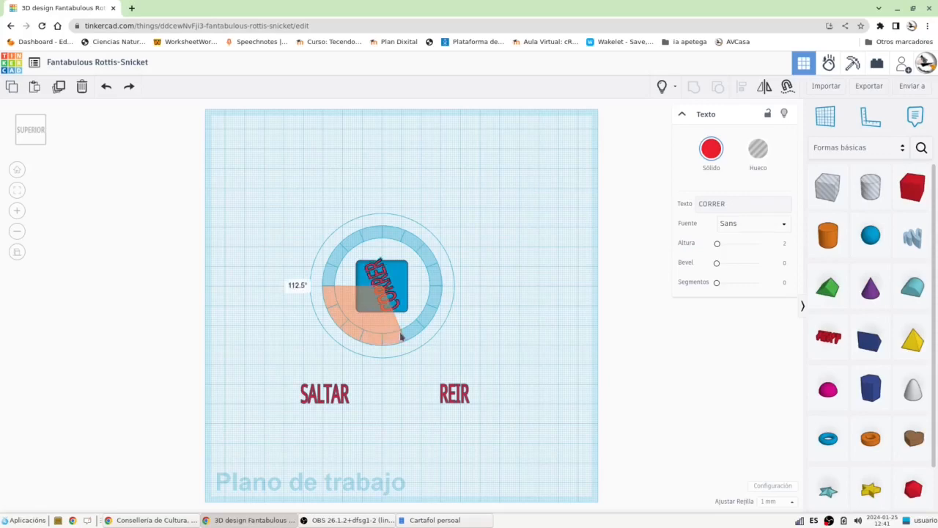
drag(402, 338, 371, 352)
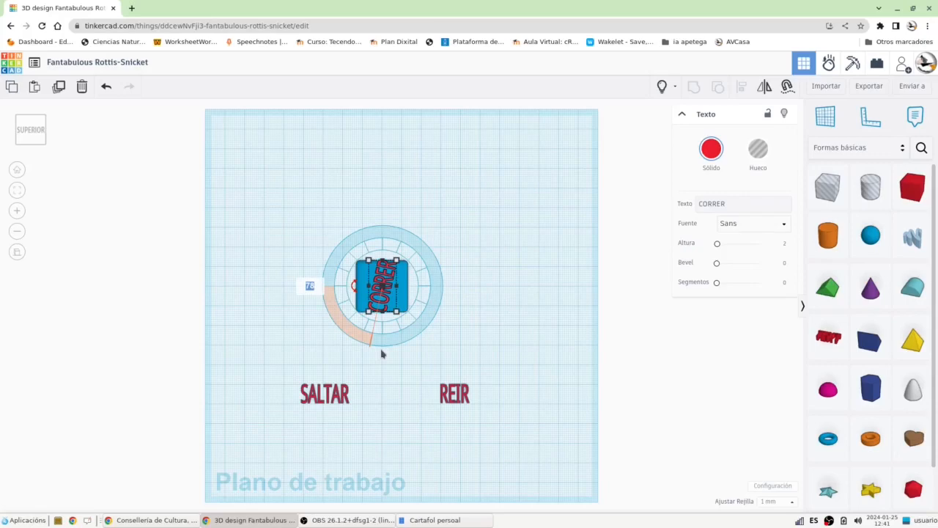
key(Return)
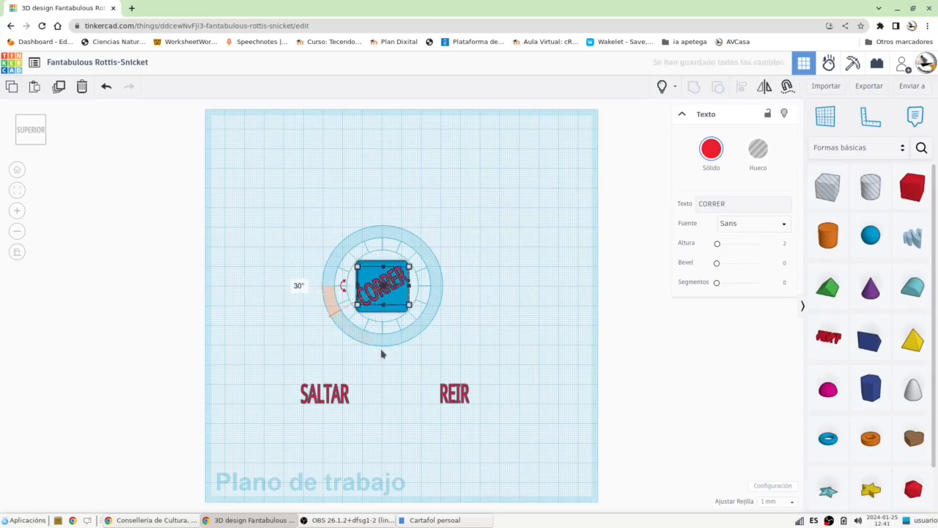
click(466, 344)
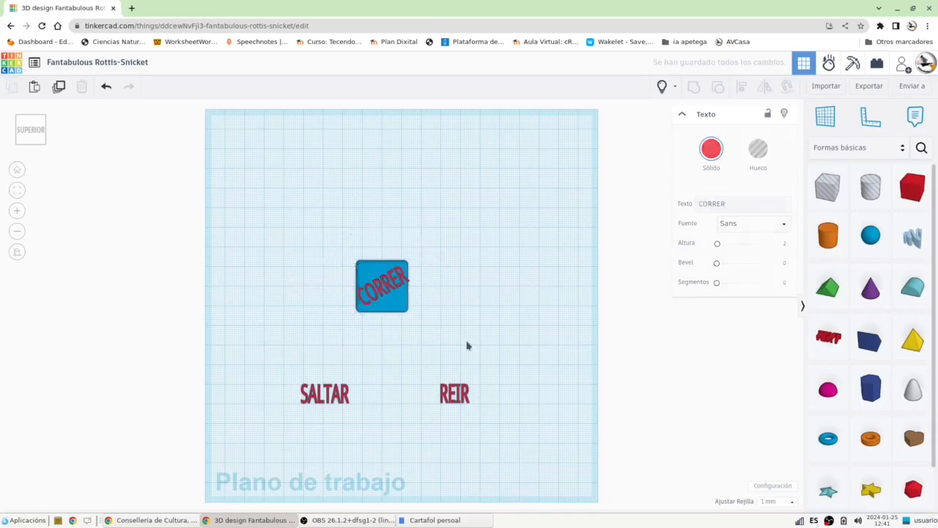
Shrink the CORRER text to 23 by 17 mm overall so it fits within the cube's top face.
scroll(405, 301, up, 5)
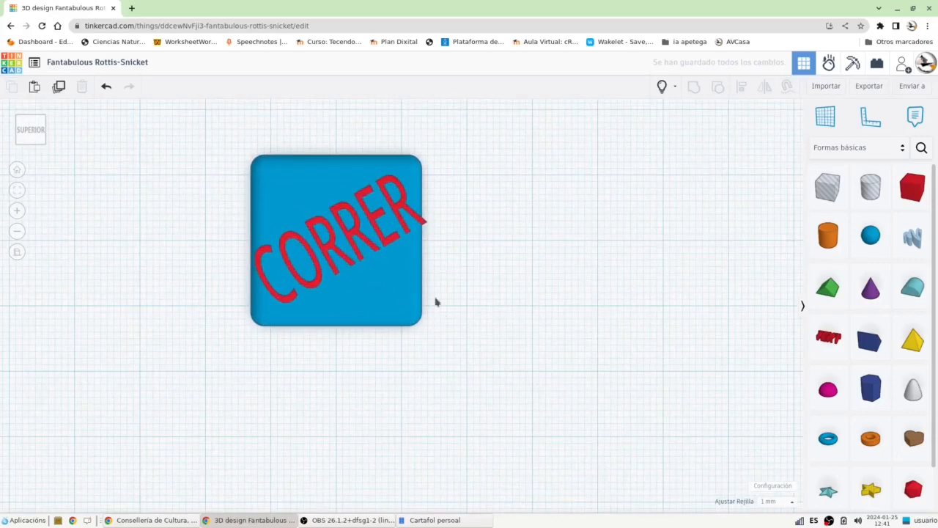
click(408, 233)
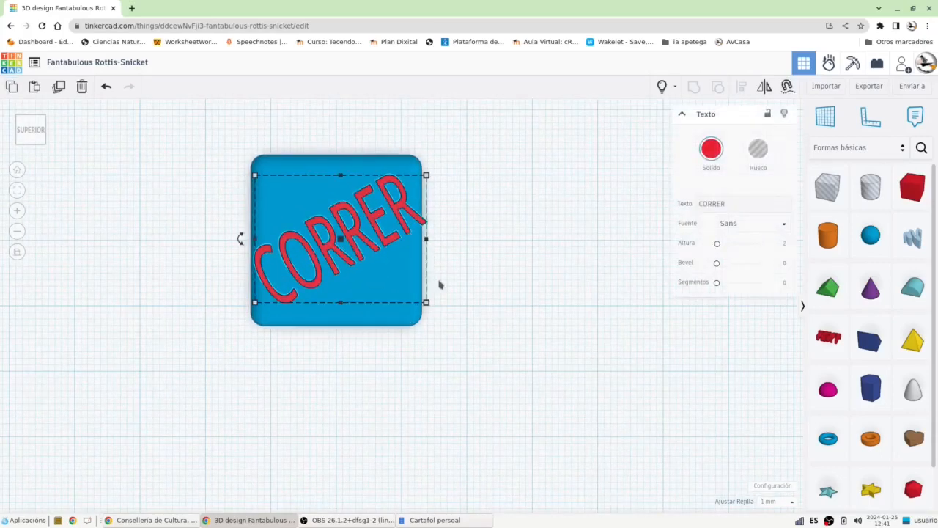
drag(421, 304, 415, 301)
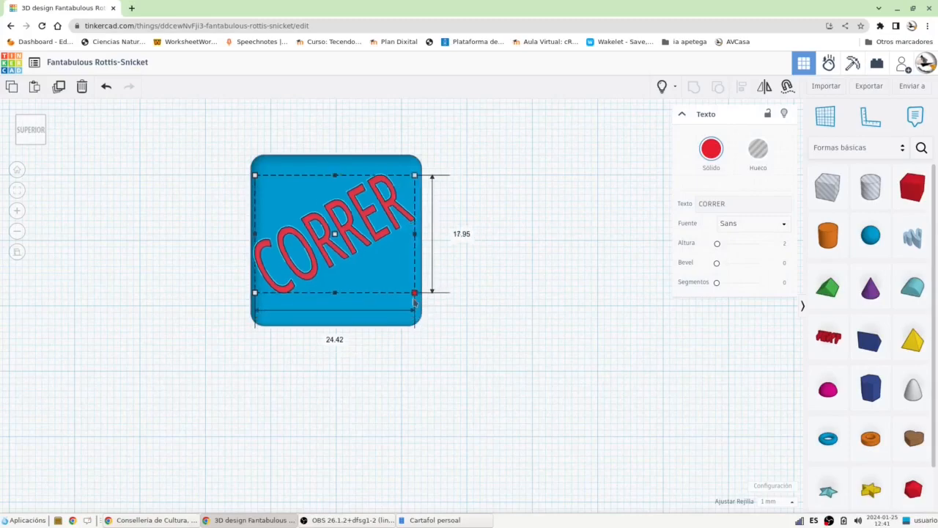
drag(254, 175, 265, 181)
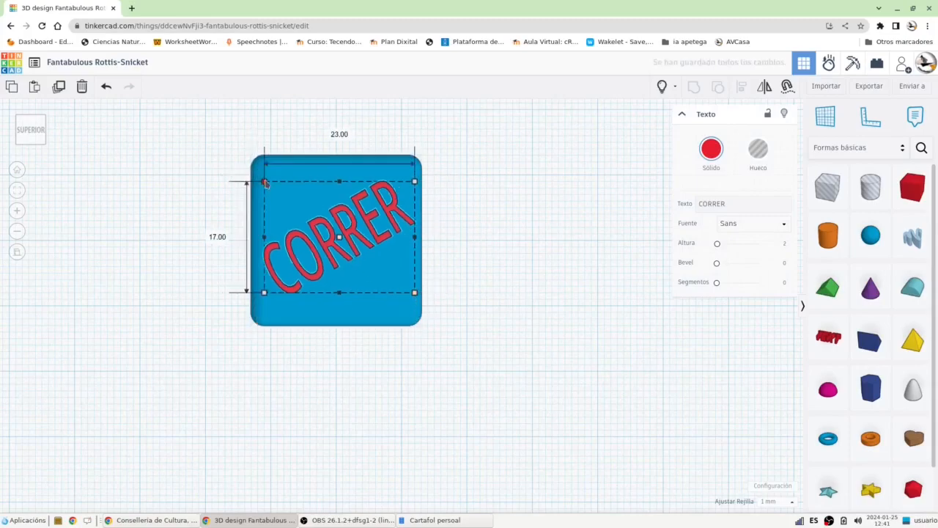
click(511, 316)
Tilt the SALTAR text upright so its letters stand vertically and face the front.
click(44, 145)
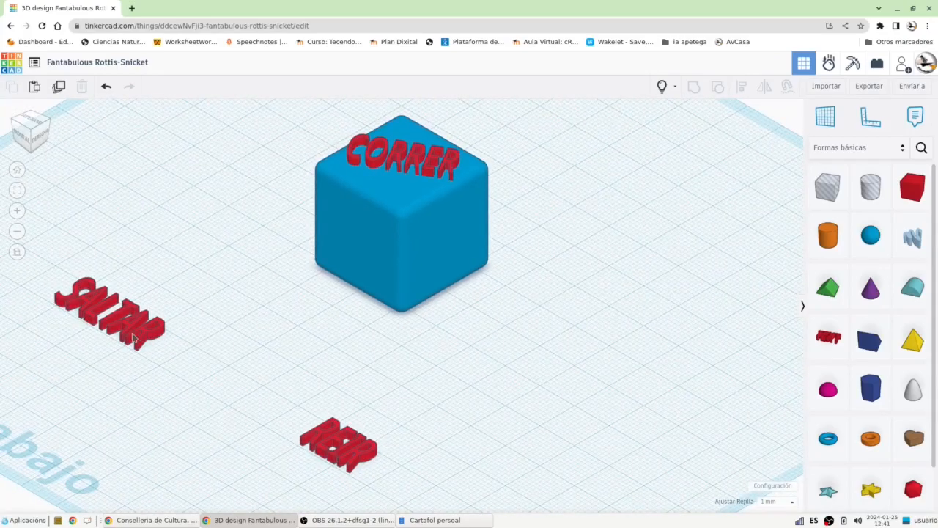
click(136, 335)
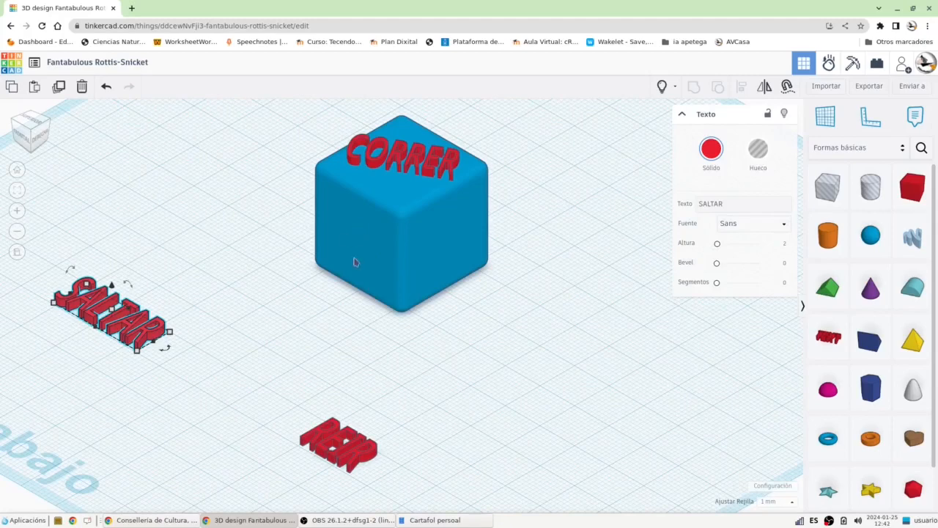
mouse_move(71, 274)
mouse_move(167, 352)
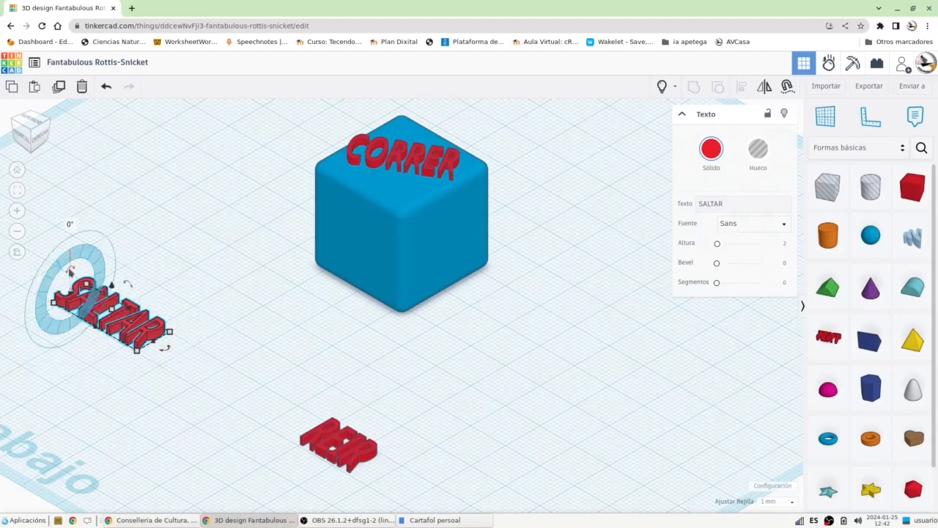
drag(70, 270, 70, 271)
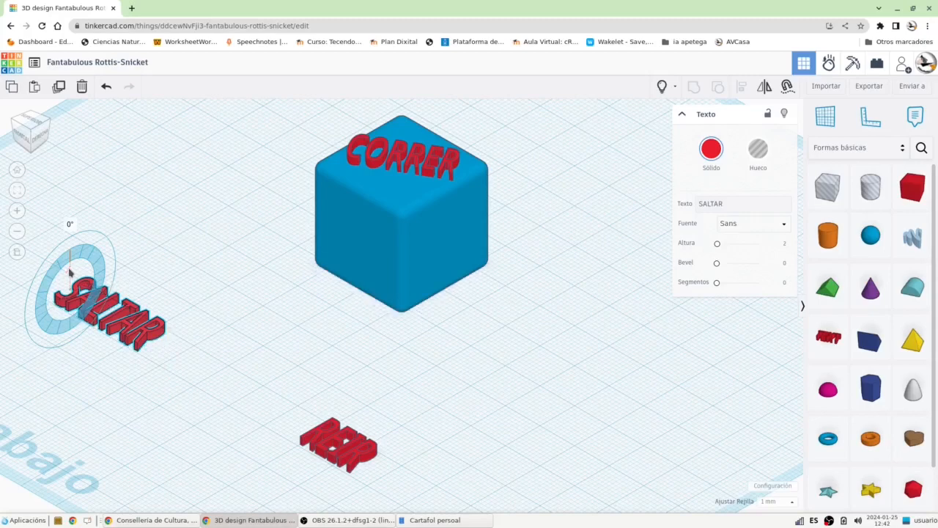
drag(66, 273, 58, 304)
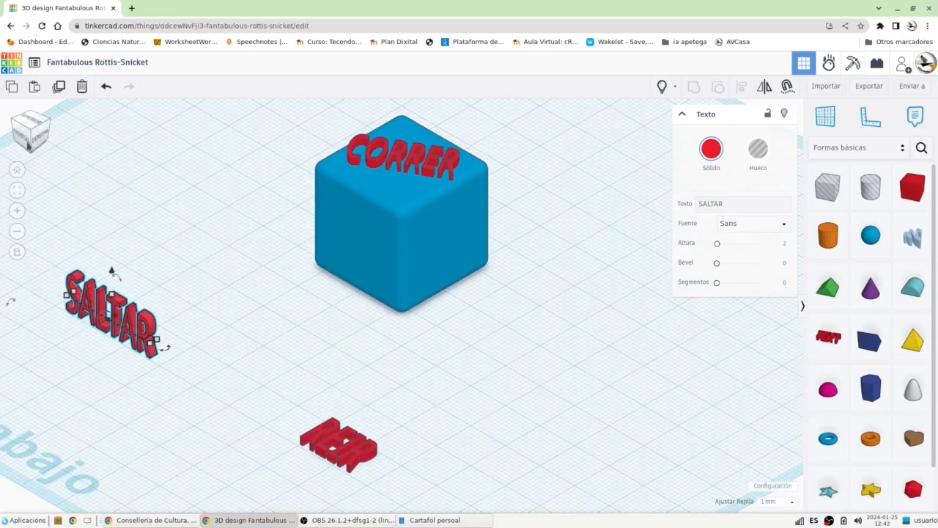
Place the upright SALTAR text against the cube's front face, moving it 29 mm right and about 40.7 mm back.
click(17, 138)
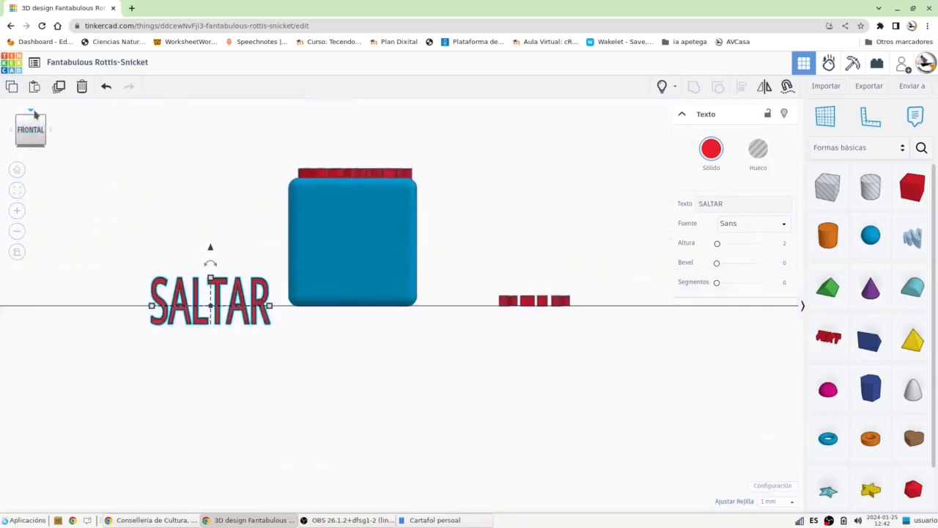
click(35, 115)
scroll(394, 329, down, 3)
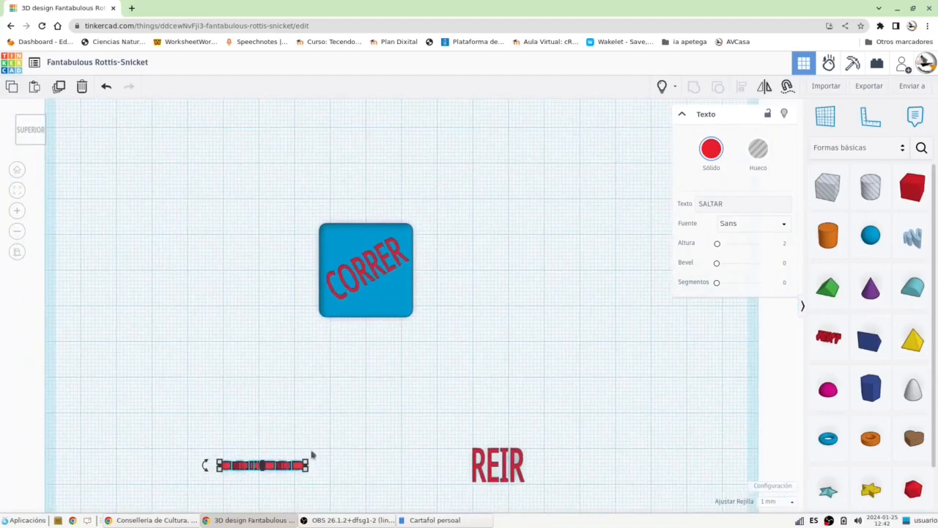
drag(273, 470, 377, 320)
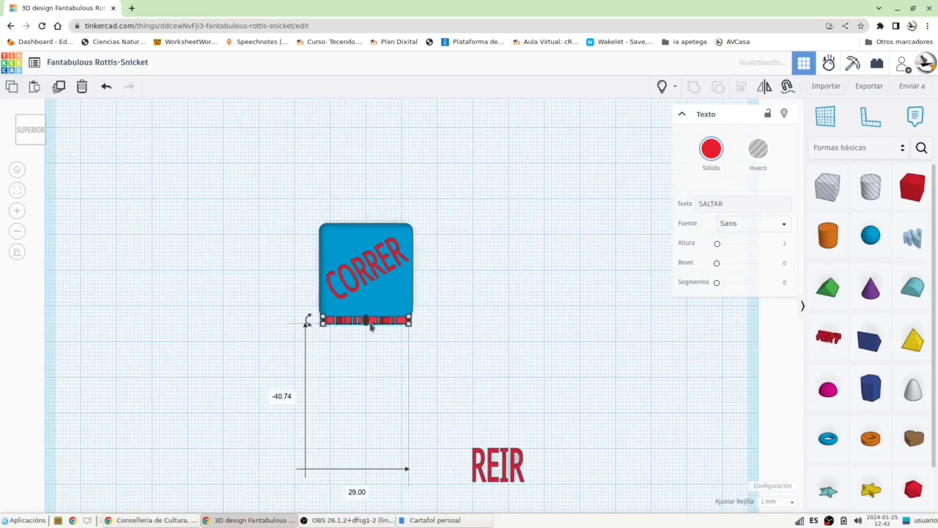
Raise the SALTAR text to the middle of the cube's front face and turn it diagonally, reading upward to the right.
click(31, 144)
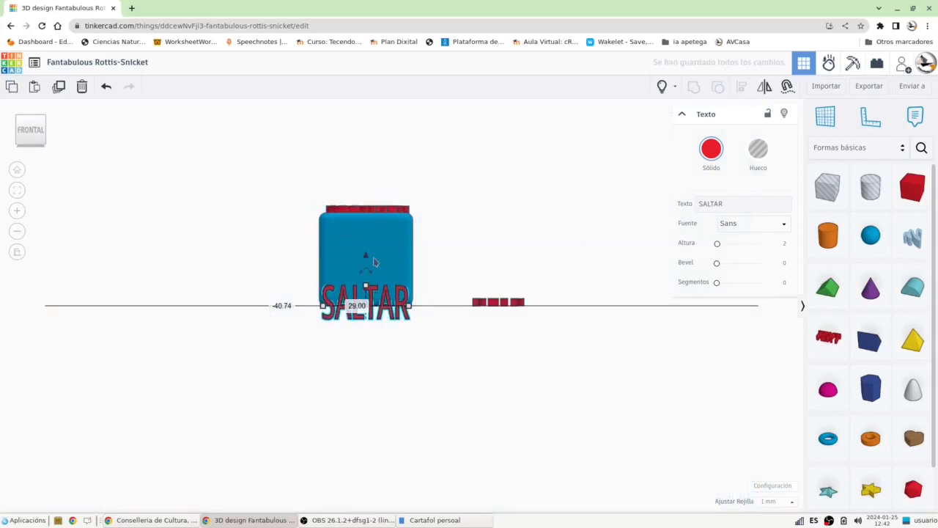
drag(366, 258, 341, 246)
click(478, 271)
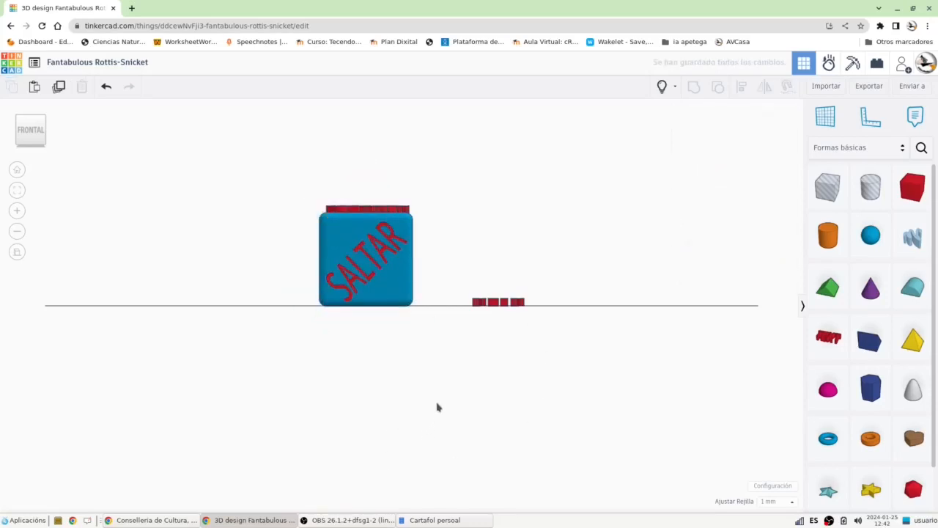
Rotate the REIR text 90° so it stands upright, facing the same way as the cube's right face.
click(45, 122)
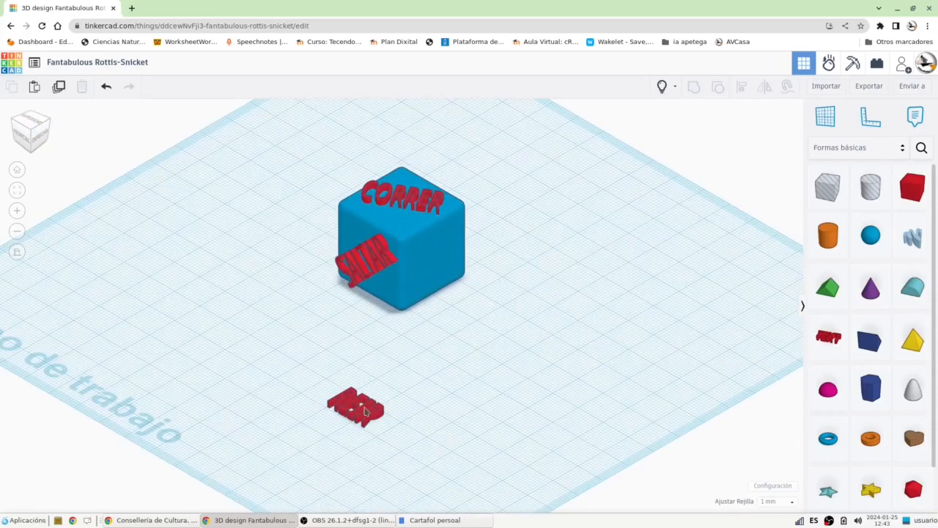
click(365, 411)
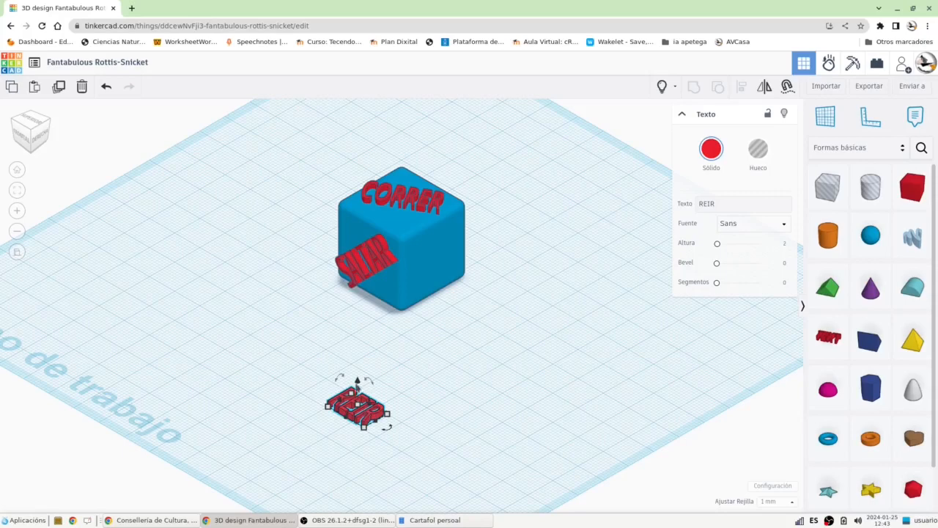
mouse_move(369, 378)
drag(369, 382, 411, 426)
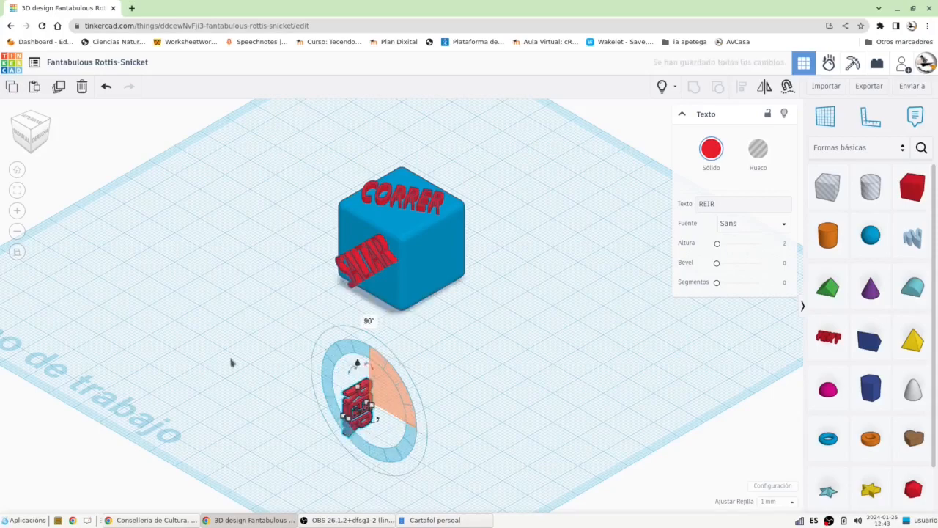
Place the upright REIR text against the cube's right face, moving it about 23 mm left and 55 mm back.
click(20, 133)
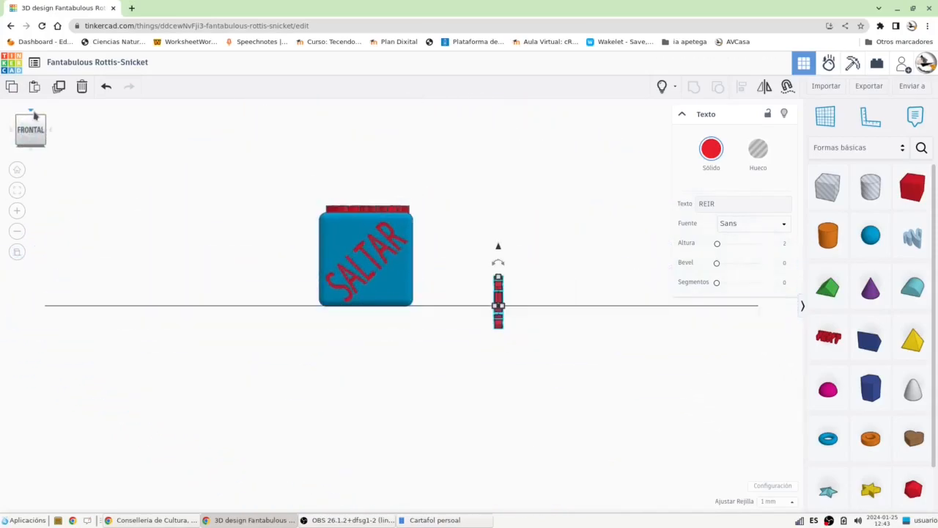
click(31, 113)
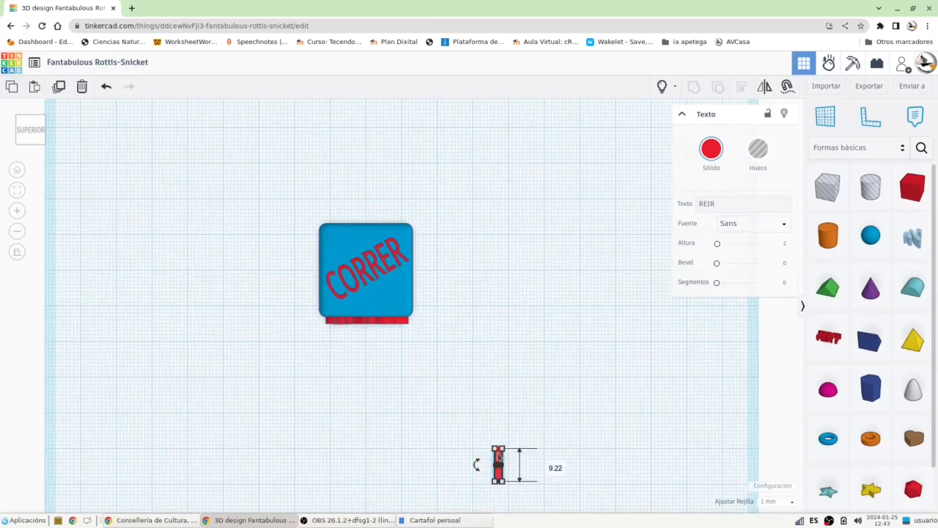
drag(497, 459, 415, 266)
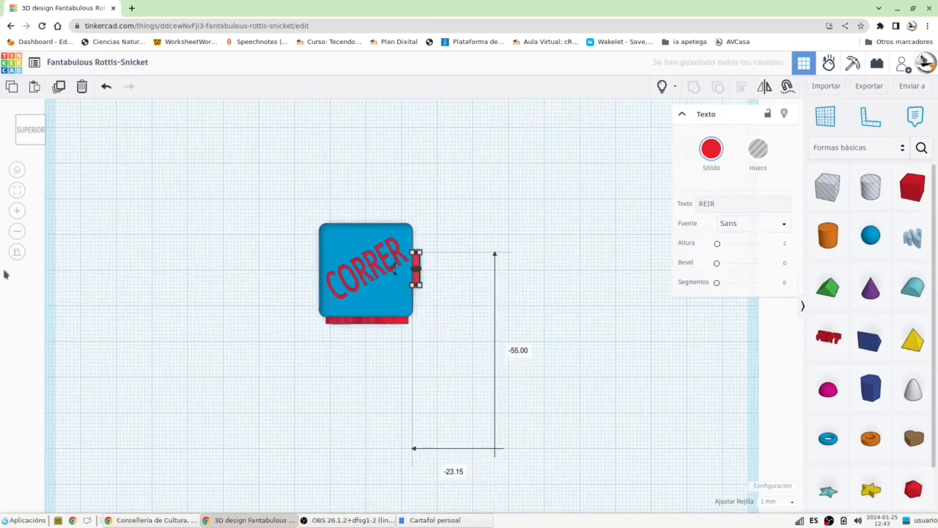
Raise the REIR text to the middle of the cube's right face and turn it diagonally, reading downward to the right.
click(30, 147)
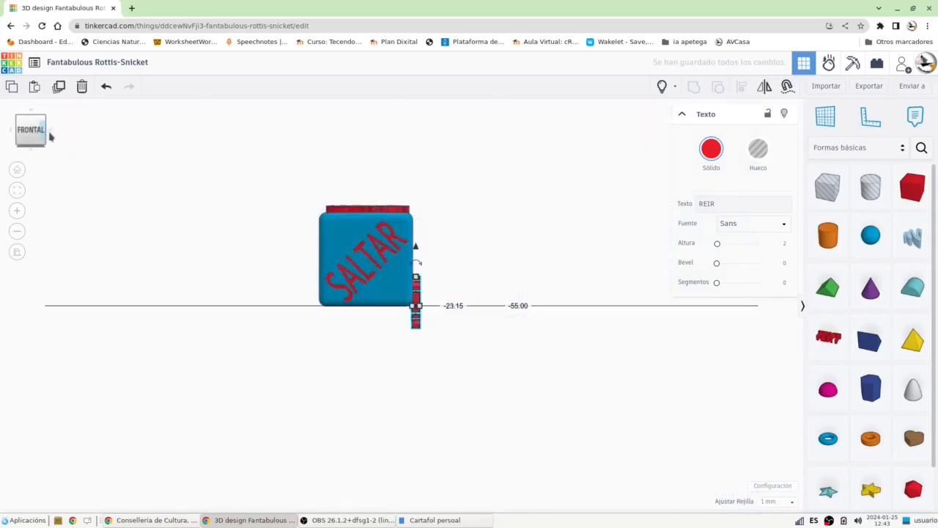
click(55, 140)
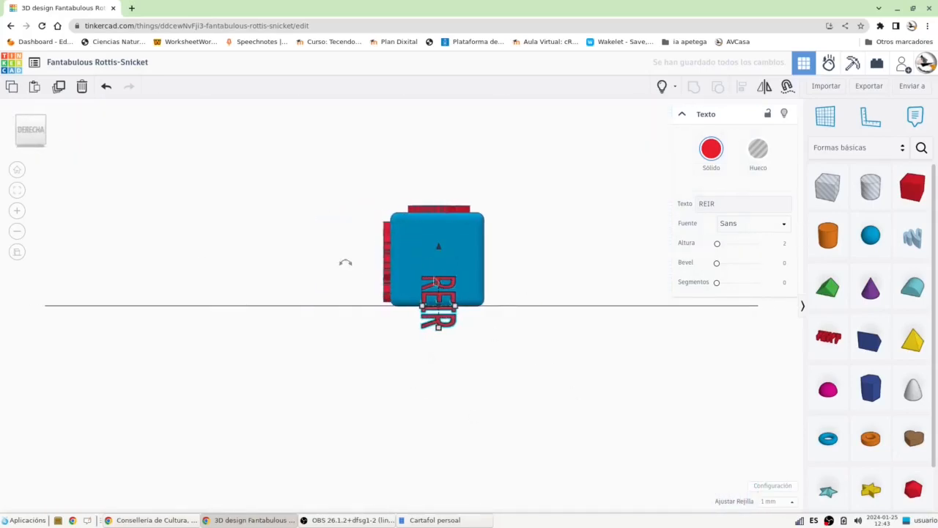
drag(435, 248, 408, 230)
click(587, 332)
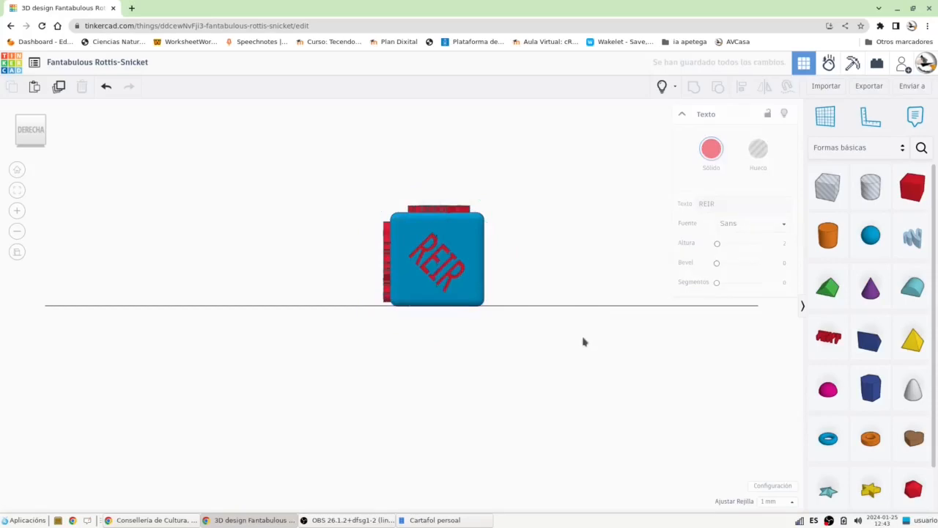
Group the cube and the CORRER, SALTAR and REIR texts into a single shape.
click(44, 144)
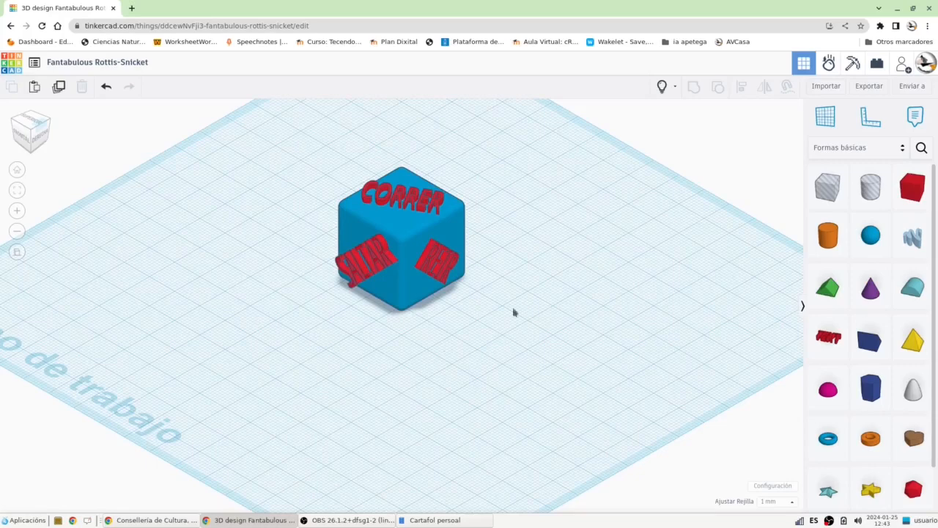
drag(271, 125, 540, 364)
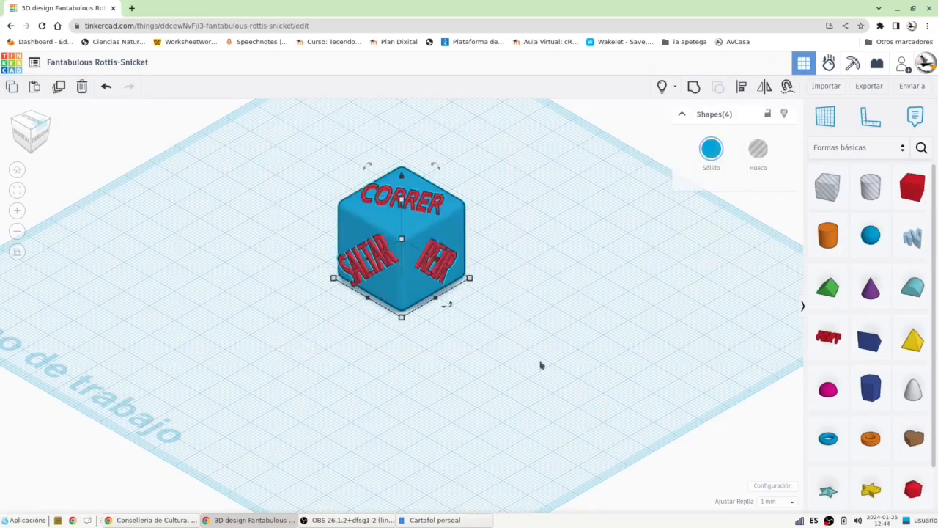
click(696, 89)
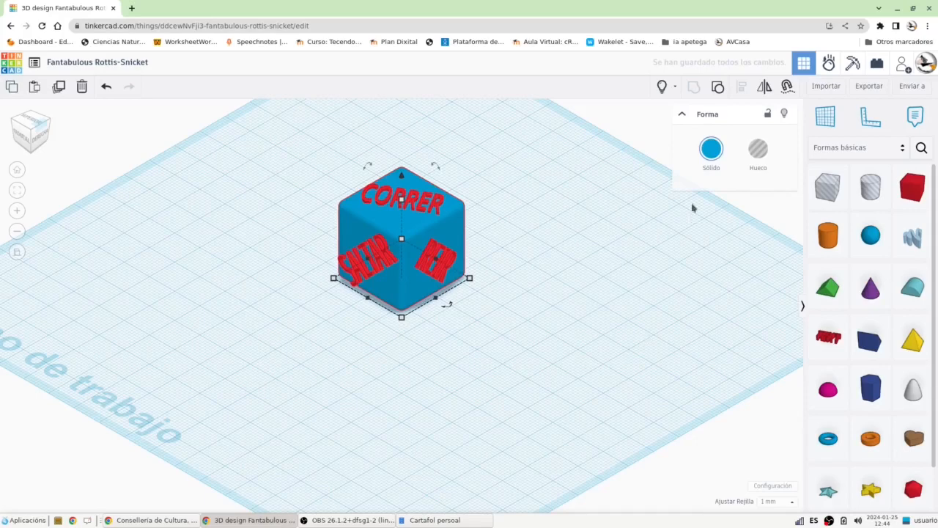
Set the grouped shape's solid colour to Multicolor so the cube stays blue and the words red.
click(710, 150)
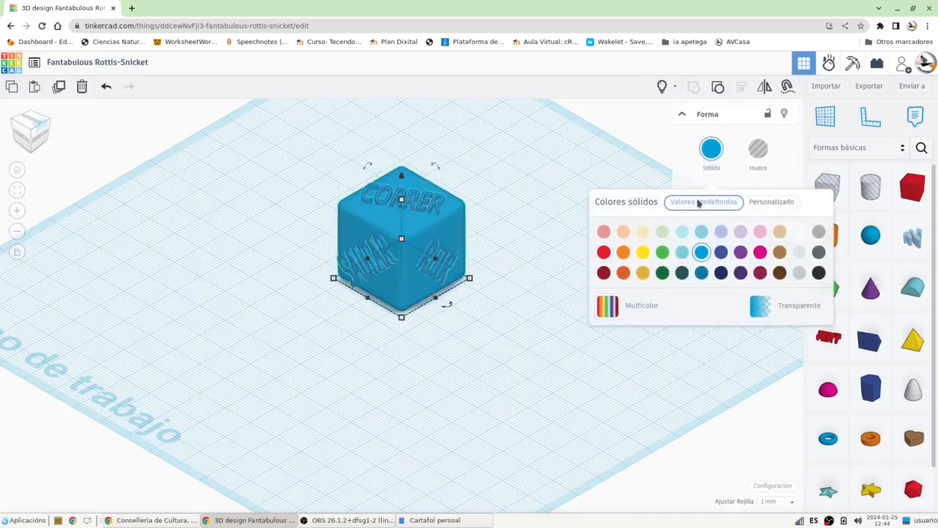
click(614, 312)
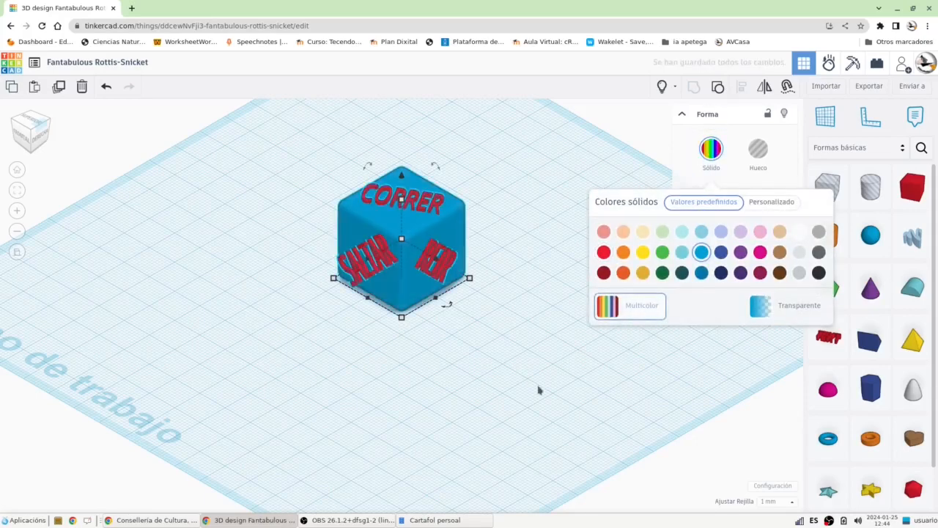
click(498, 371)
right_drag(349, 373, 536, 391)
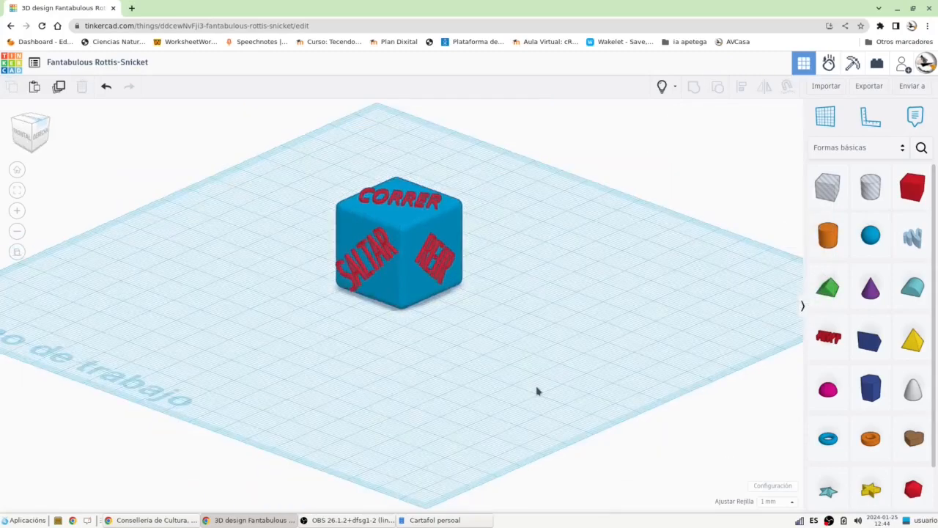